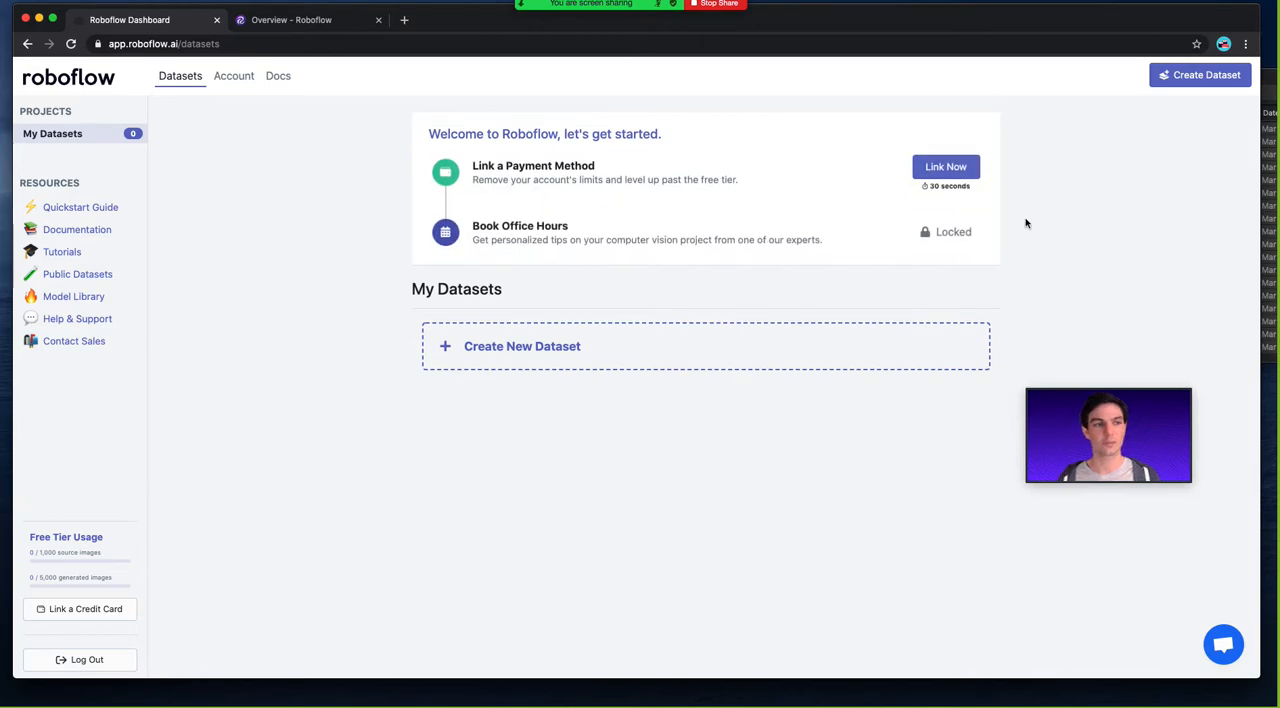
drag(1128, 408, 1162, 322)
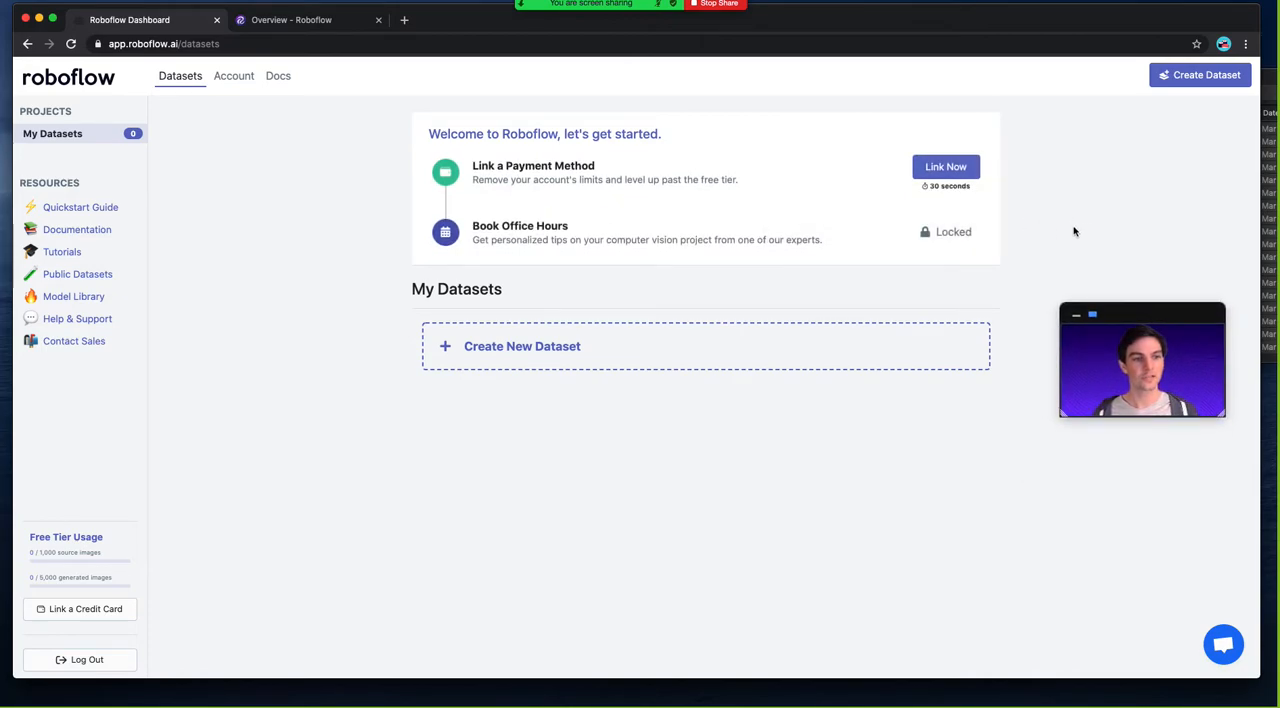
Bring the chess-data folder window into view and preview several chessboard images along with the XML annotation file of IMG_0159.
drag(1277, 72, 896, 150)
click(617, 202)
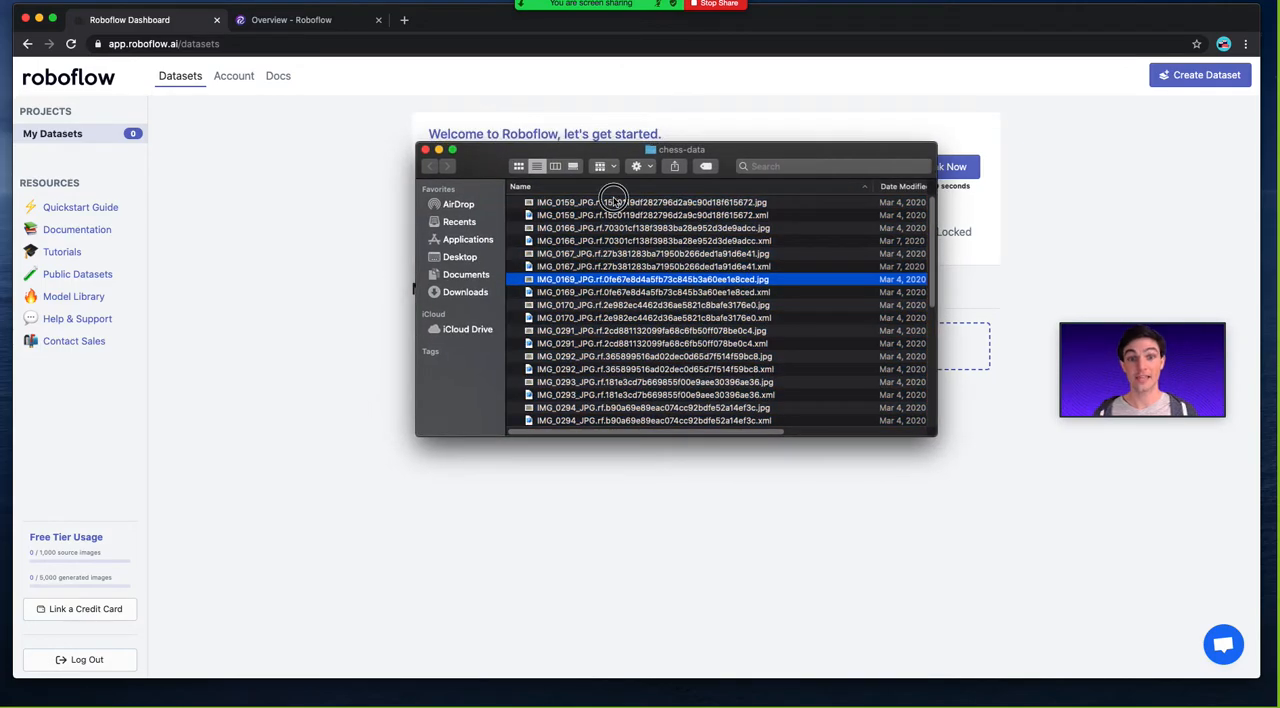
key(space)
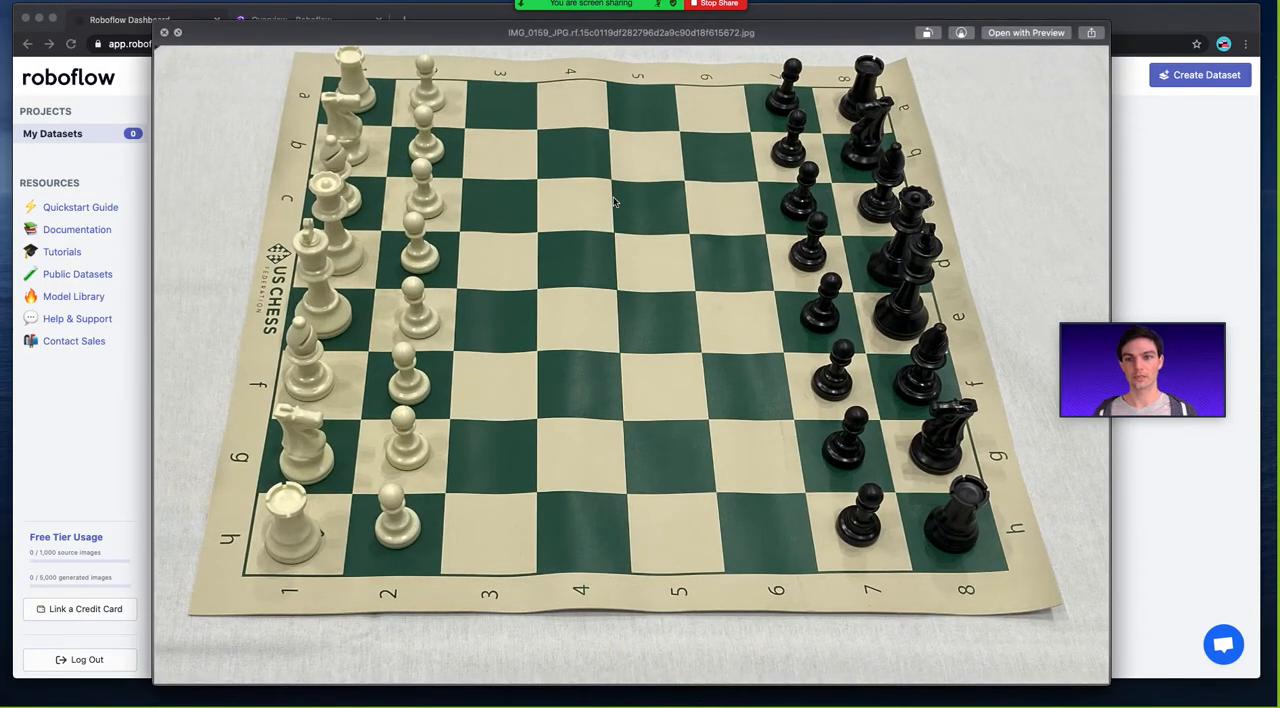
key(Down)
key(Down)
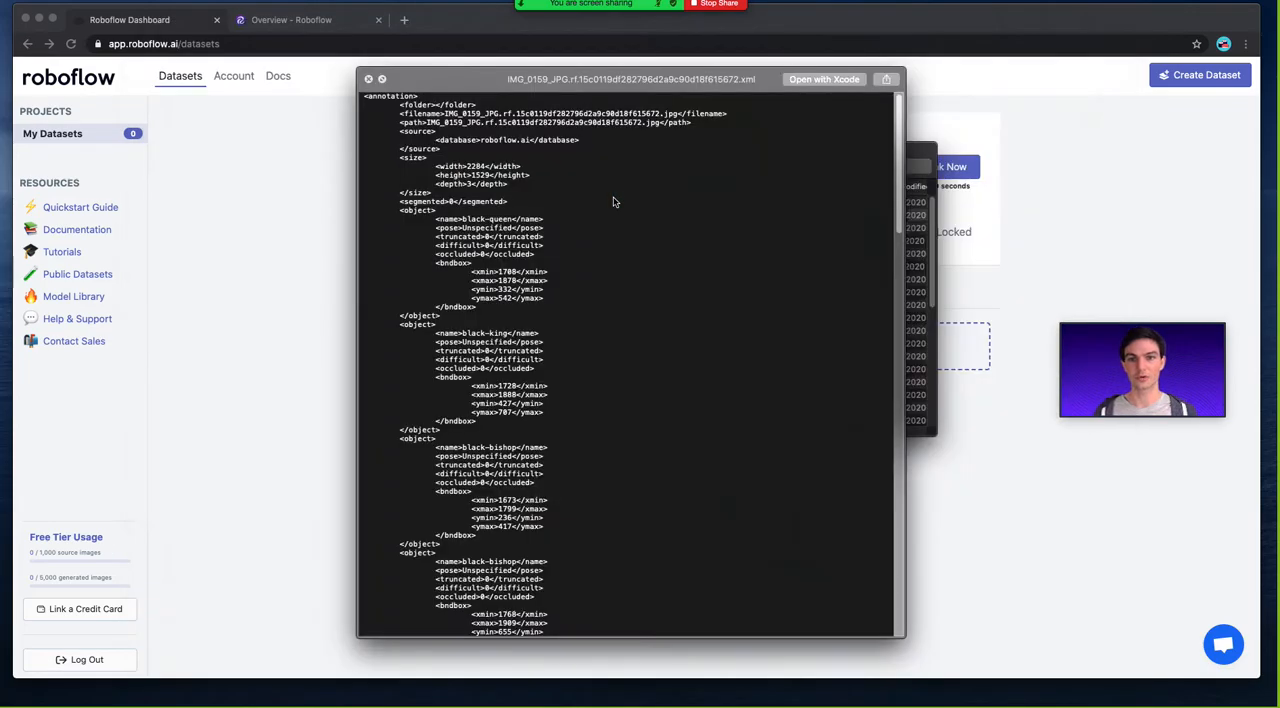
key(Down)
key(Down)
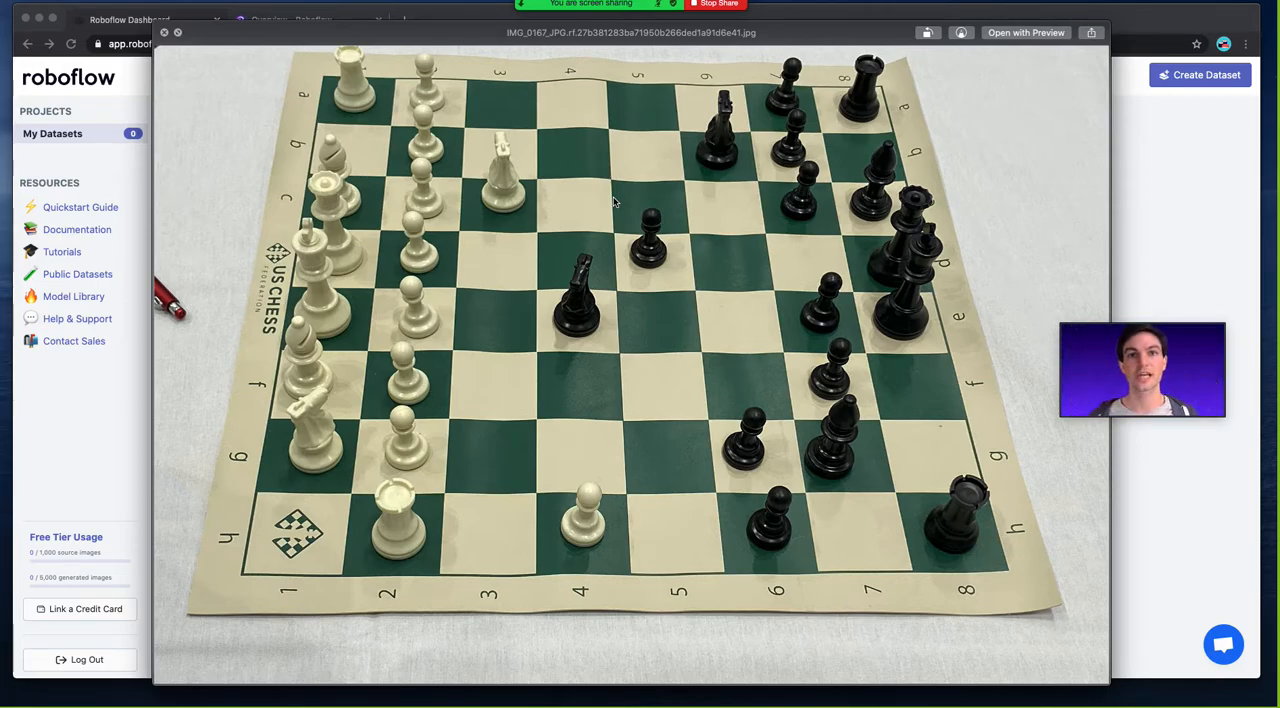
key(space)
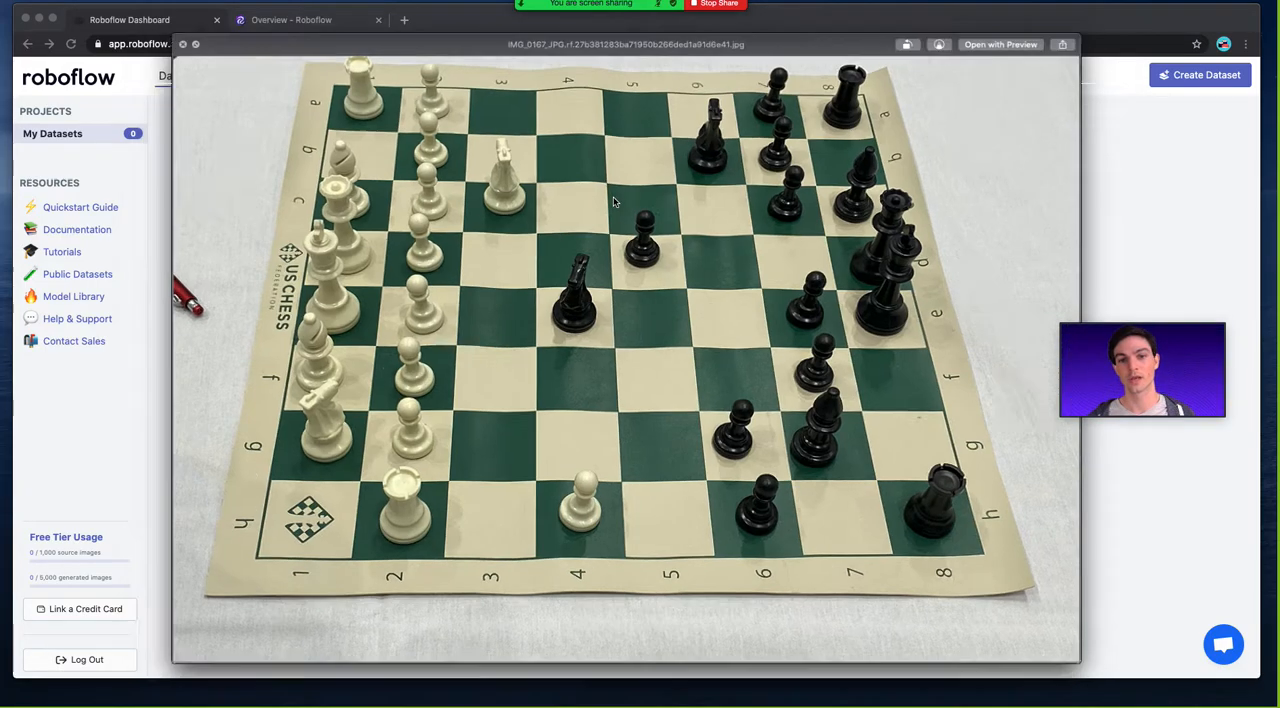
Preview the IMG_0159 XML annotation file again, close the preview and move the folder window aside to return to the datasets page.
key(Up)
key(Up)
key(Up)
key(space)
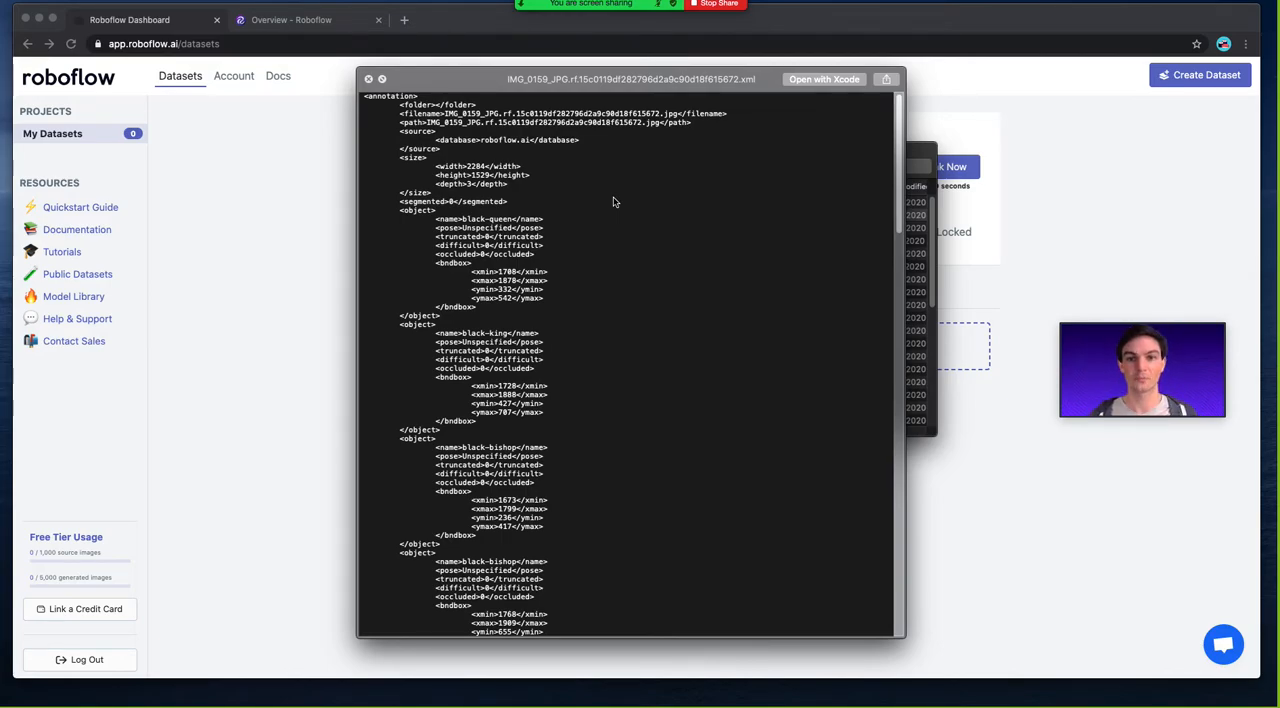
key(space)
drag(471, 148, 829, 367)
click(951, 257)
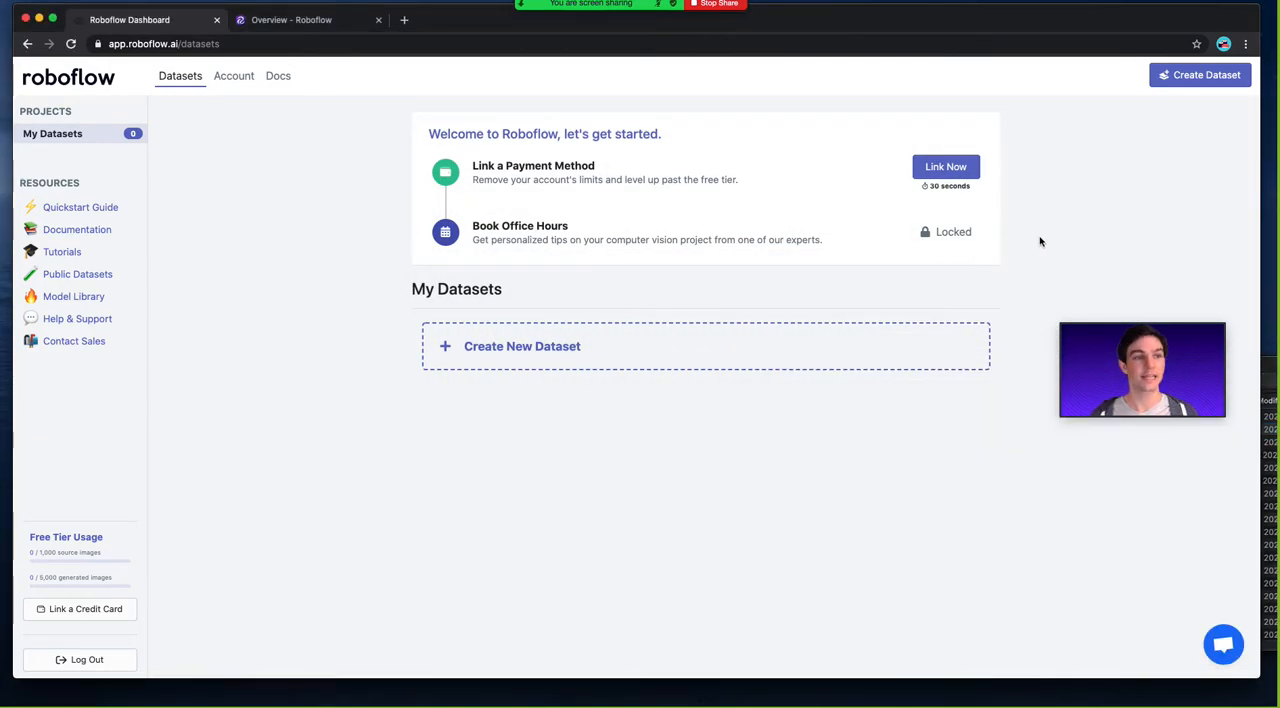
Start a new dataset for uploading your own data and name it chess-example-getting-started.
click(1180, 82)
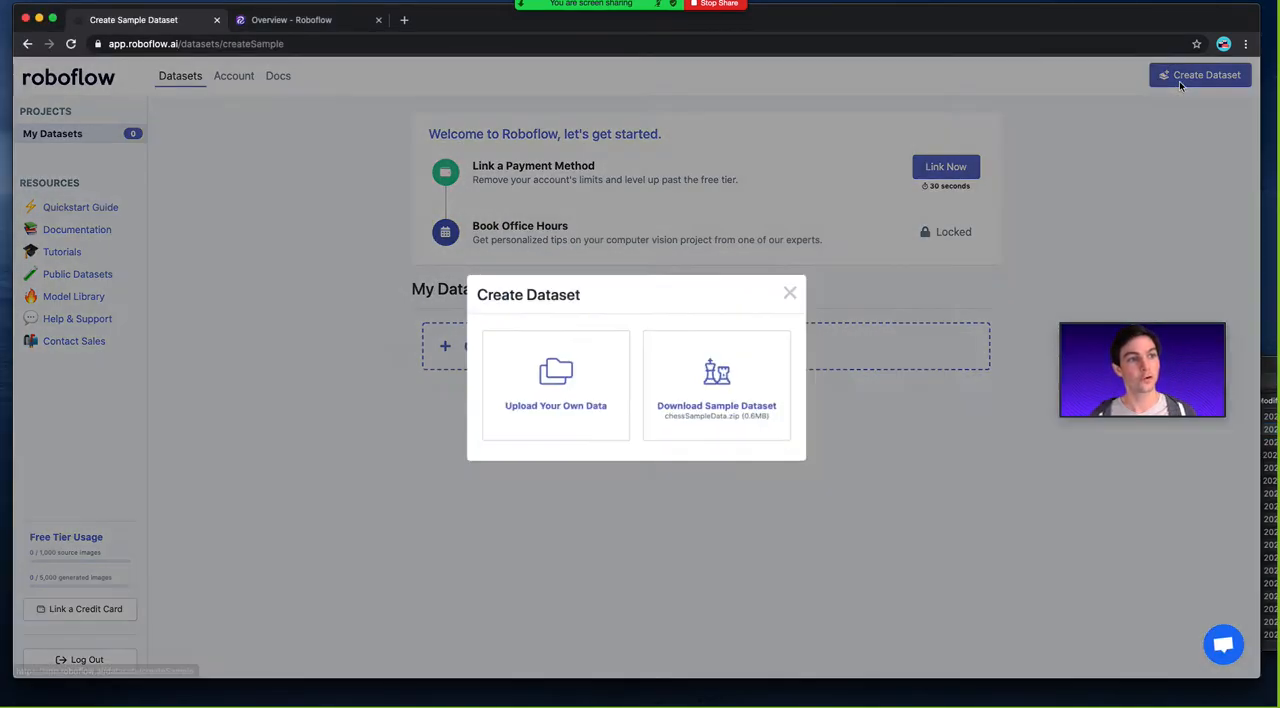
click(586, 374)
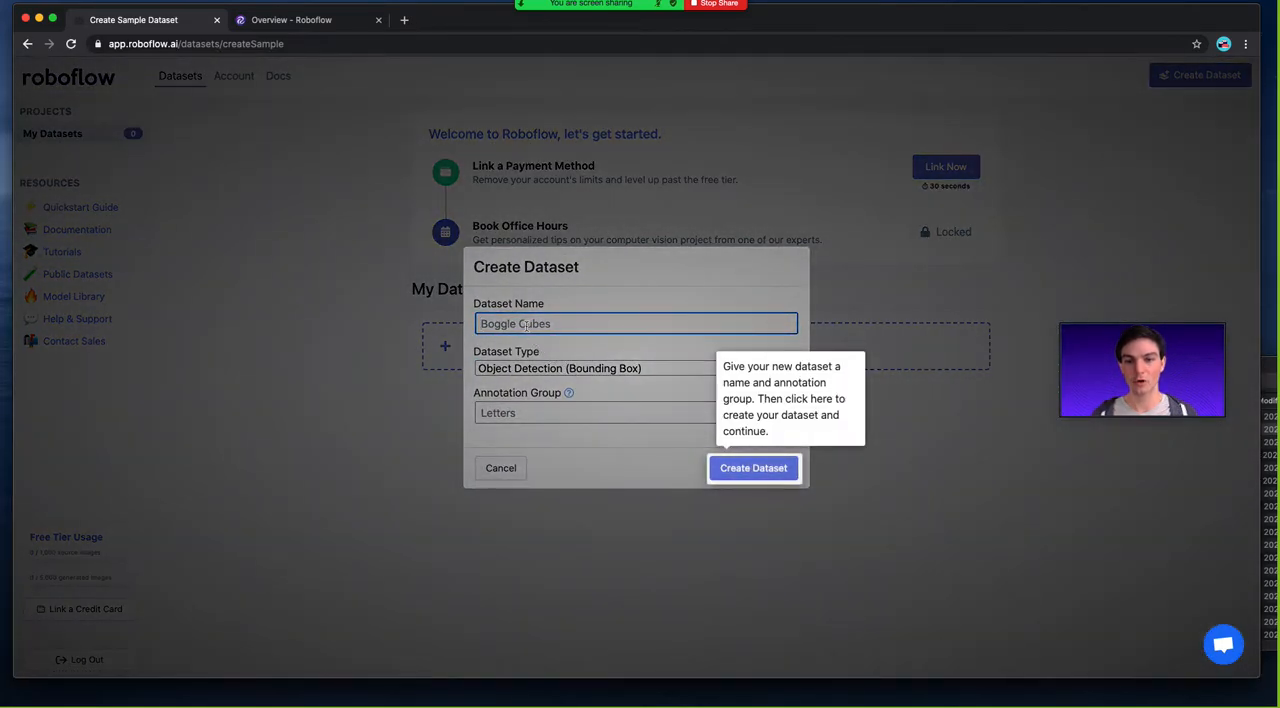
click(526, 325)
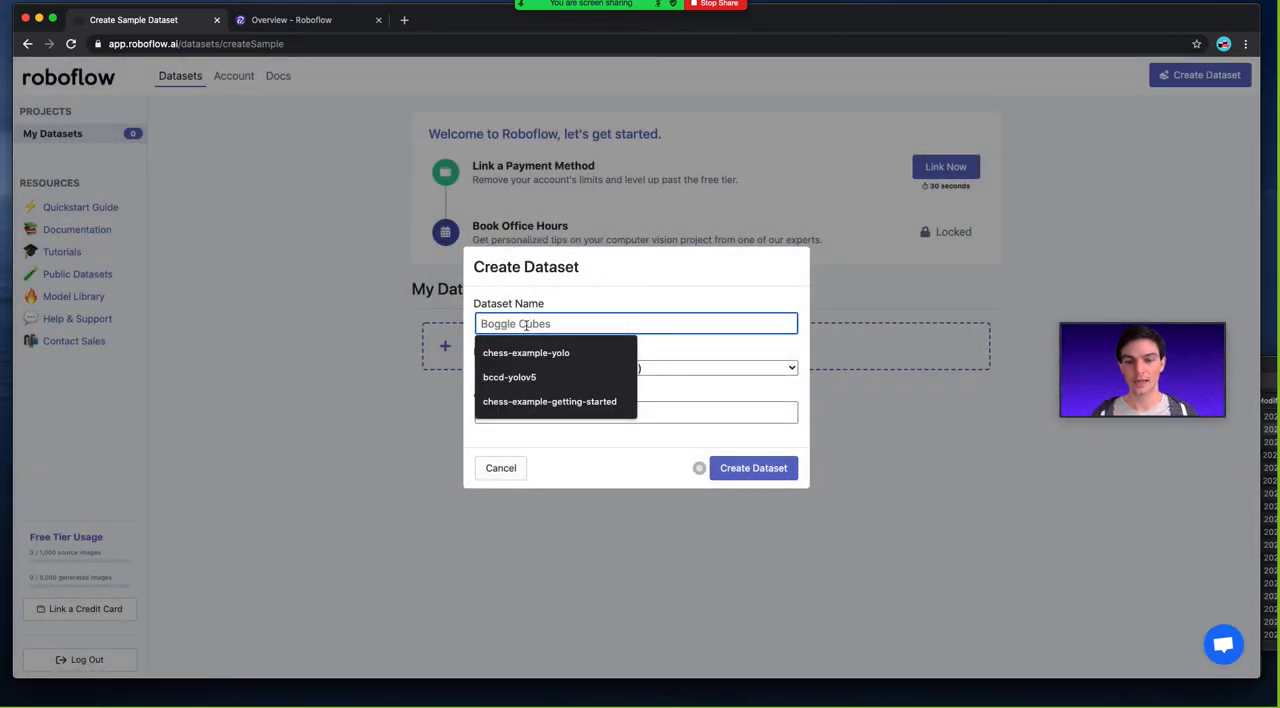
text(chess-ex)
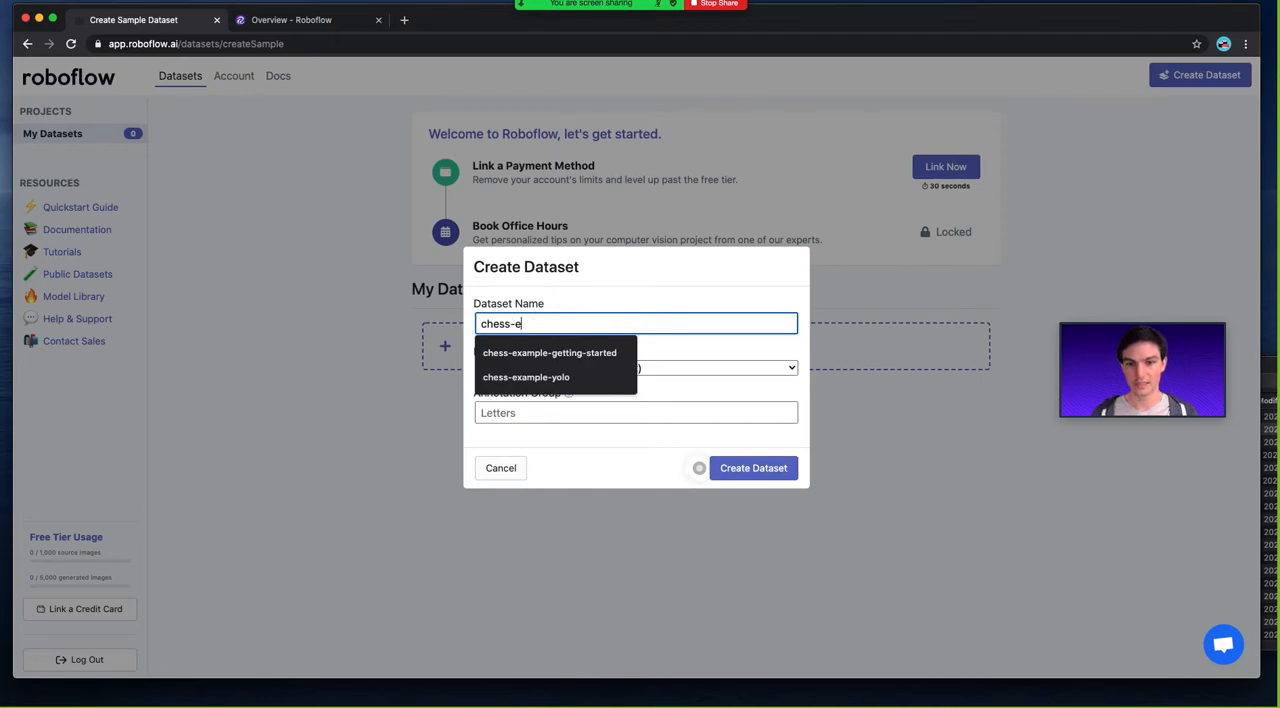
click(565, 355)
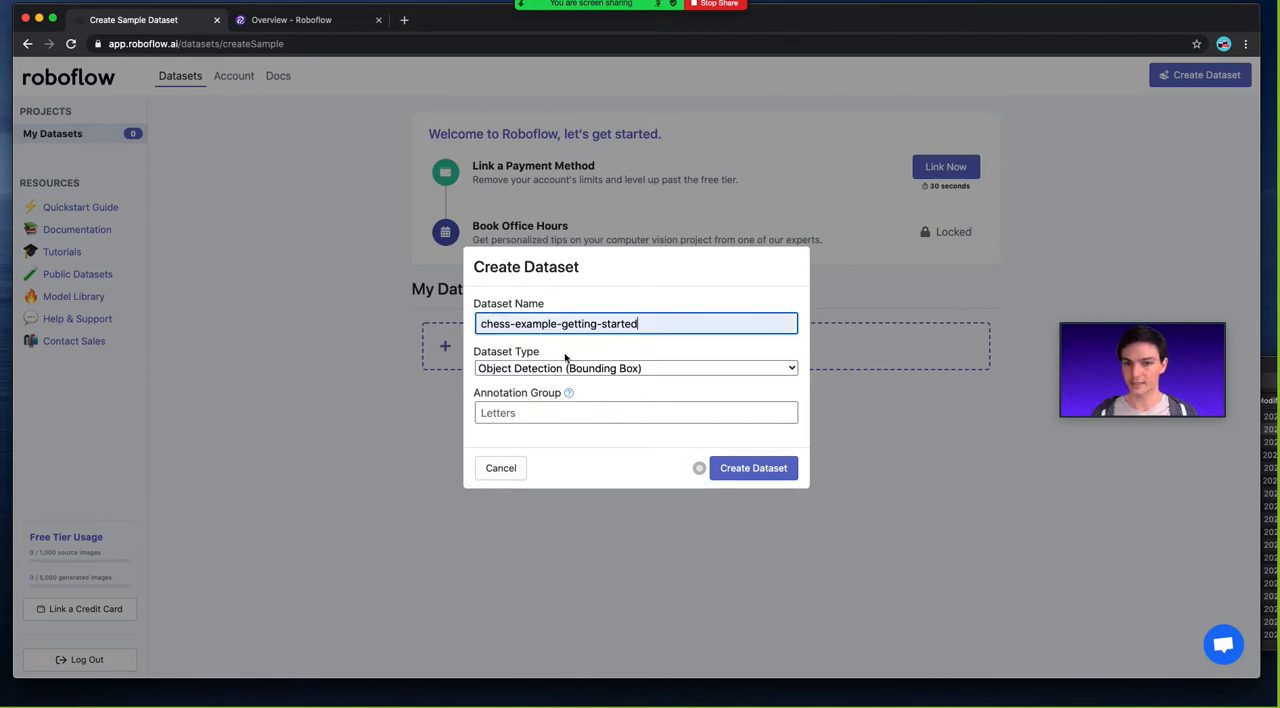
Keep the dataset type as Object Detection (Bounding Box), set the annotation group to pieces and create the dataset.
click(512, 369)
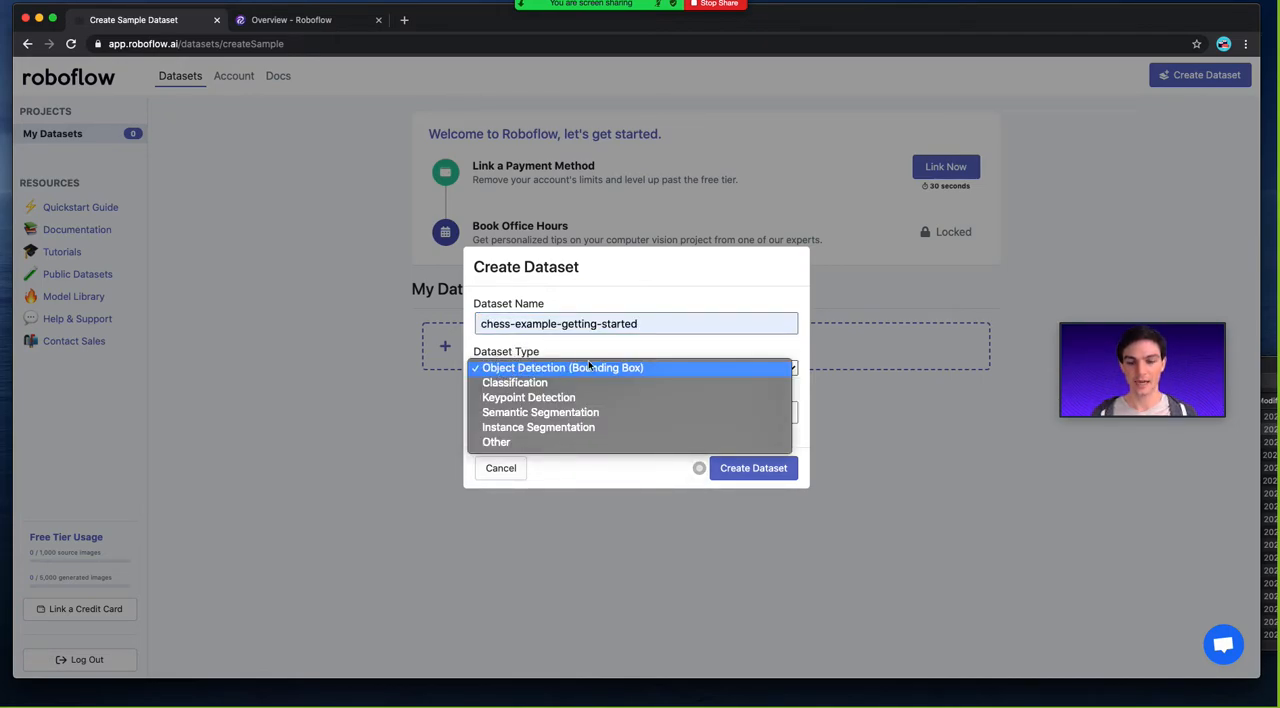
click(518, 368)
click(530, 413)
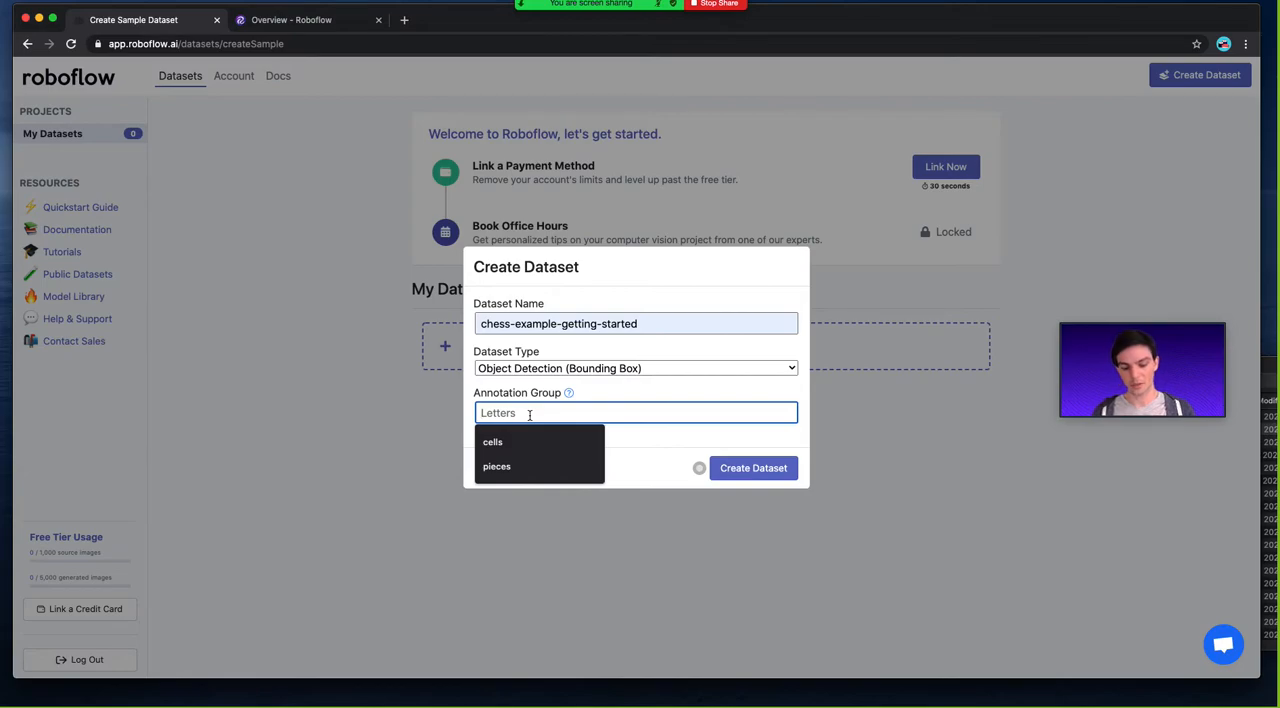
text(pieces)
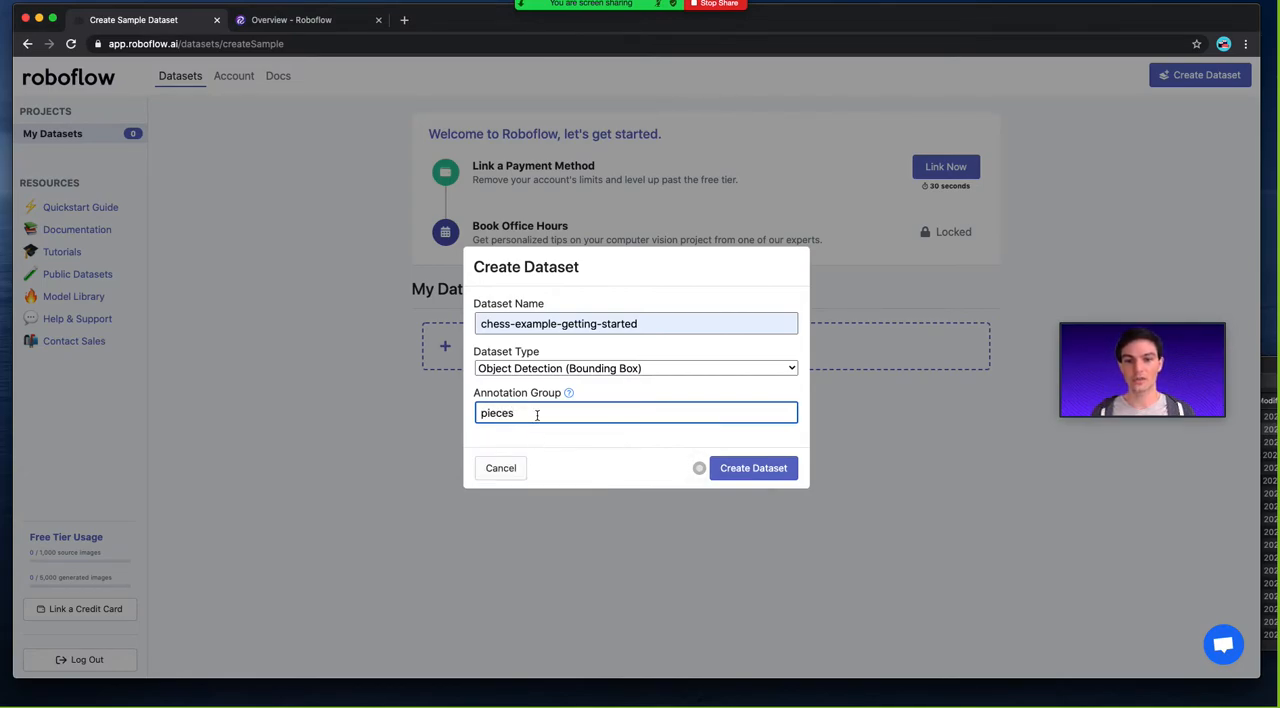
click(750, 468)
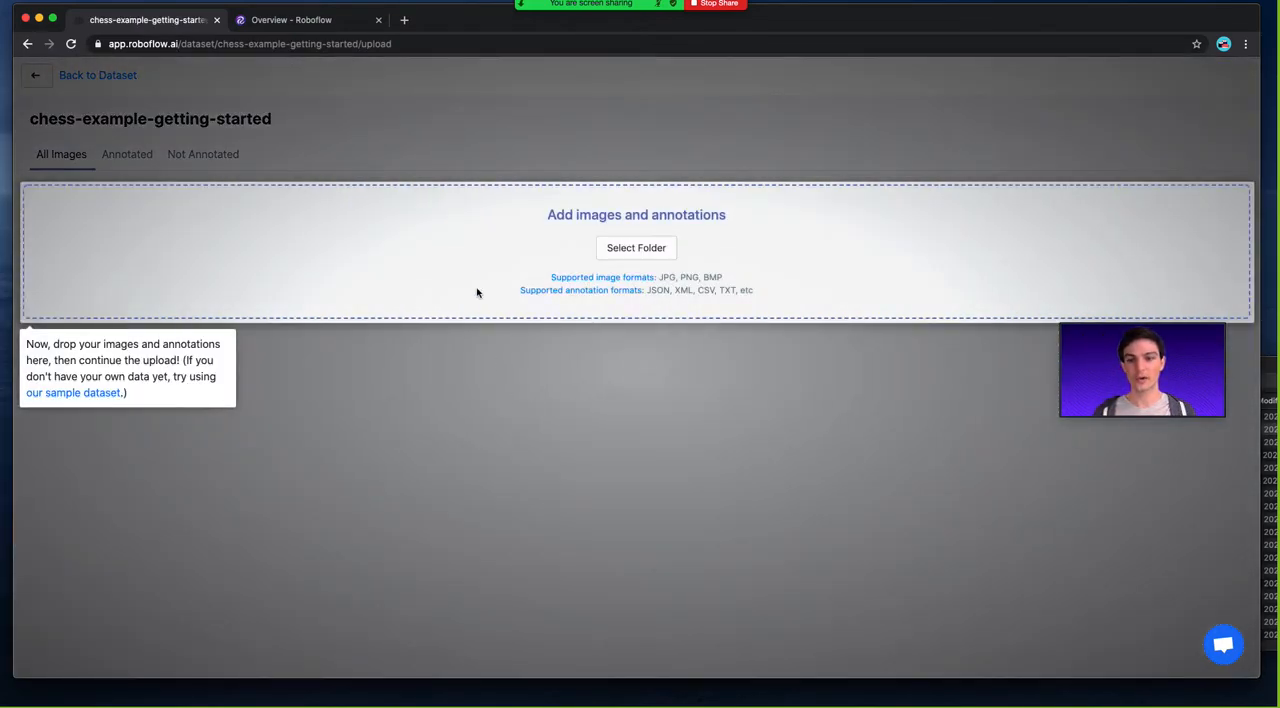
Add all image and annotation files from the chess-data folder to the dataset's upload area.
click(1273, 374)
click(993, 493)
key(super+a)
drag(993, 493, 571, 243)
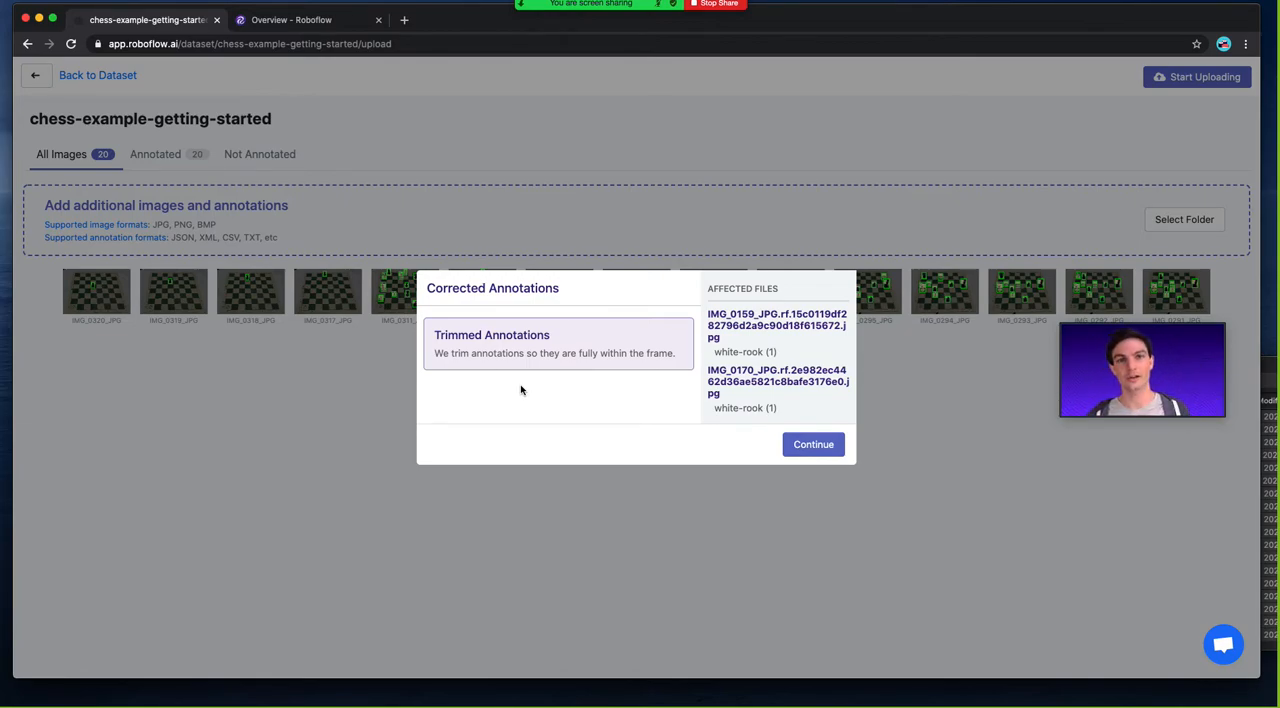
Review the files affected by the trimmed annotations and accept the corrections.
drag(788, 356, 734, 349)
click(733, 349)
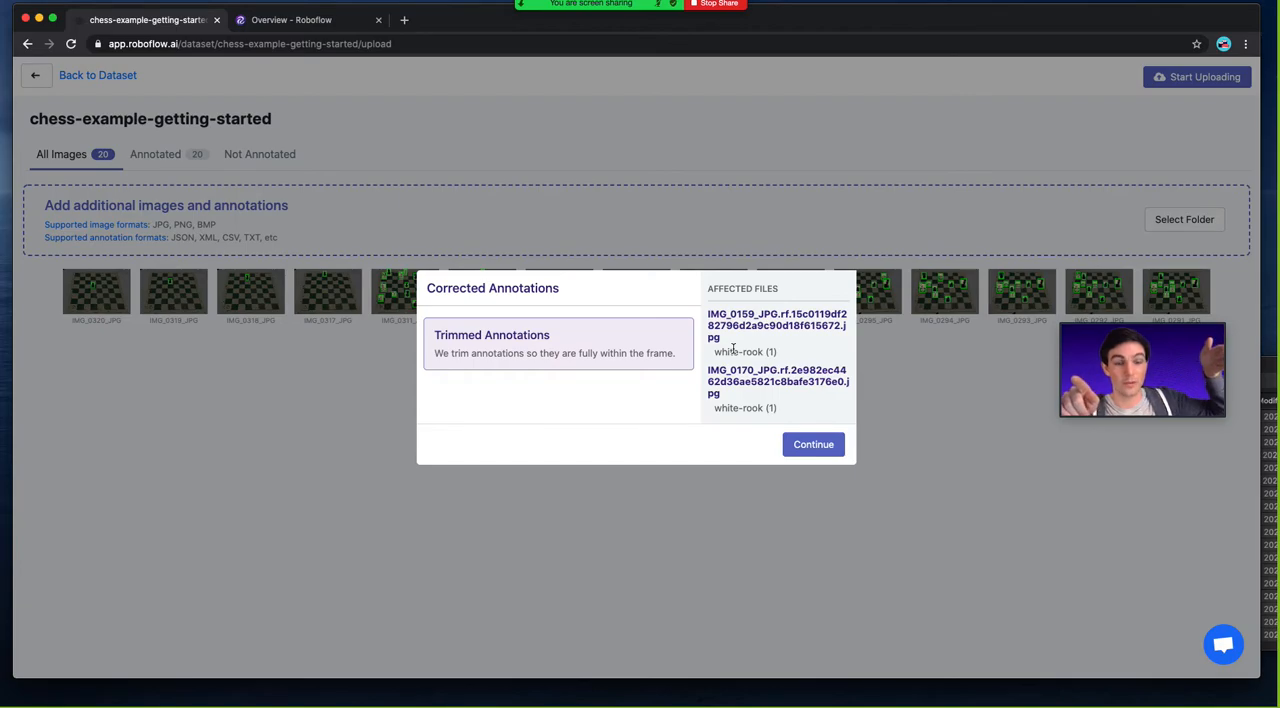
click(838, 442)
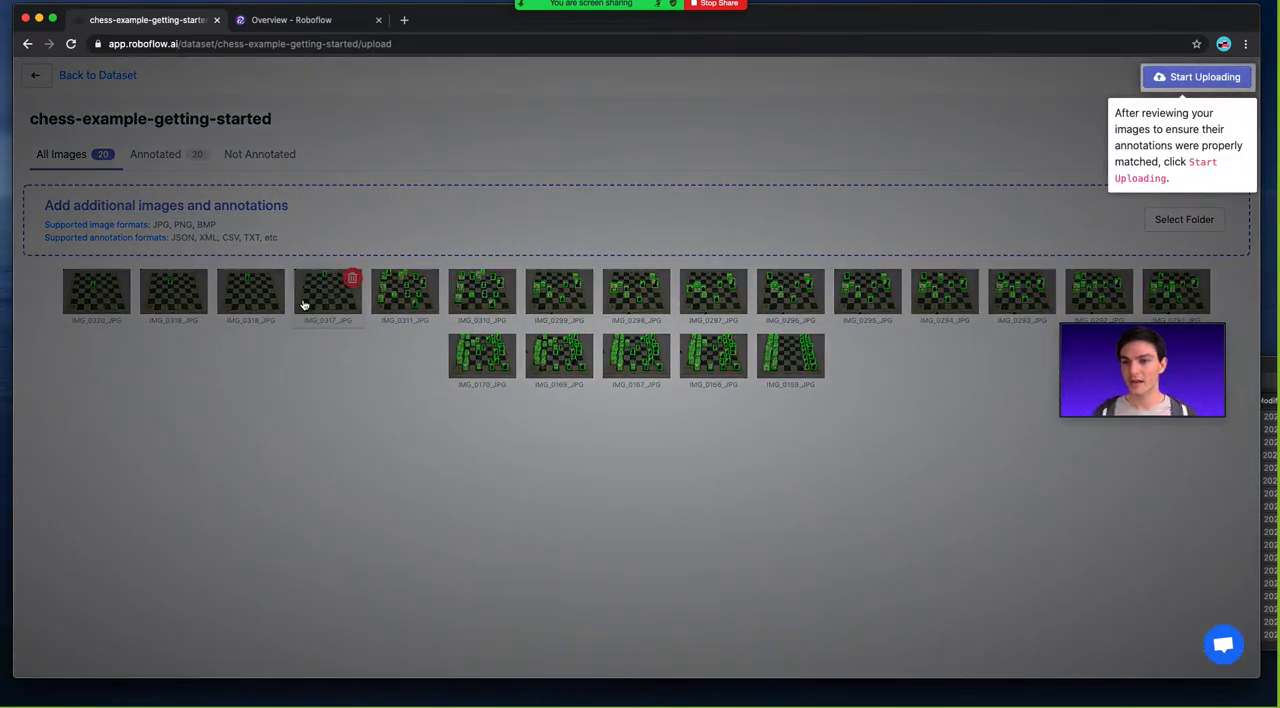
Show only the annotated images, and briefly open and close the support chat.
click(270, 383)
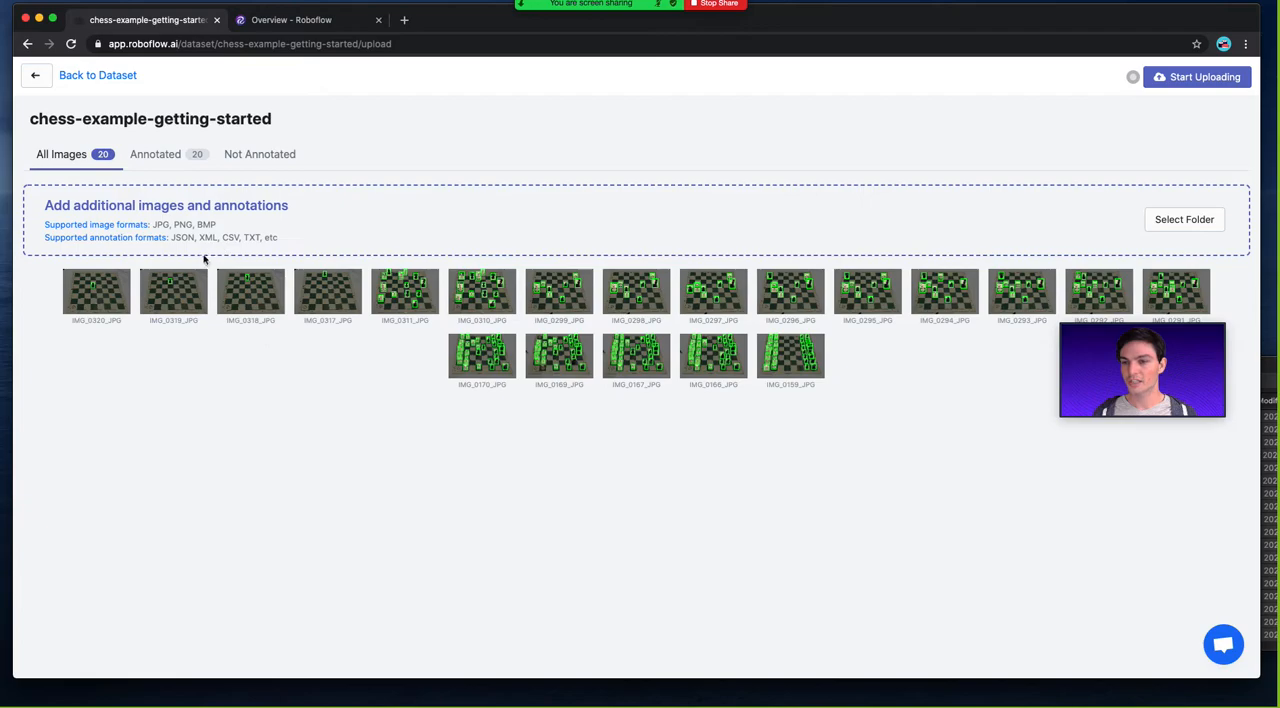
click(168, 160)
click(205, 163)
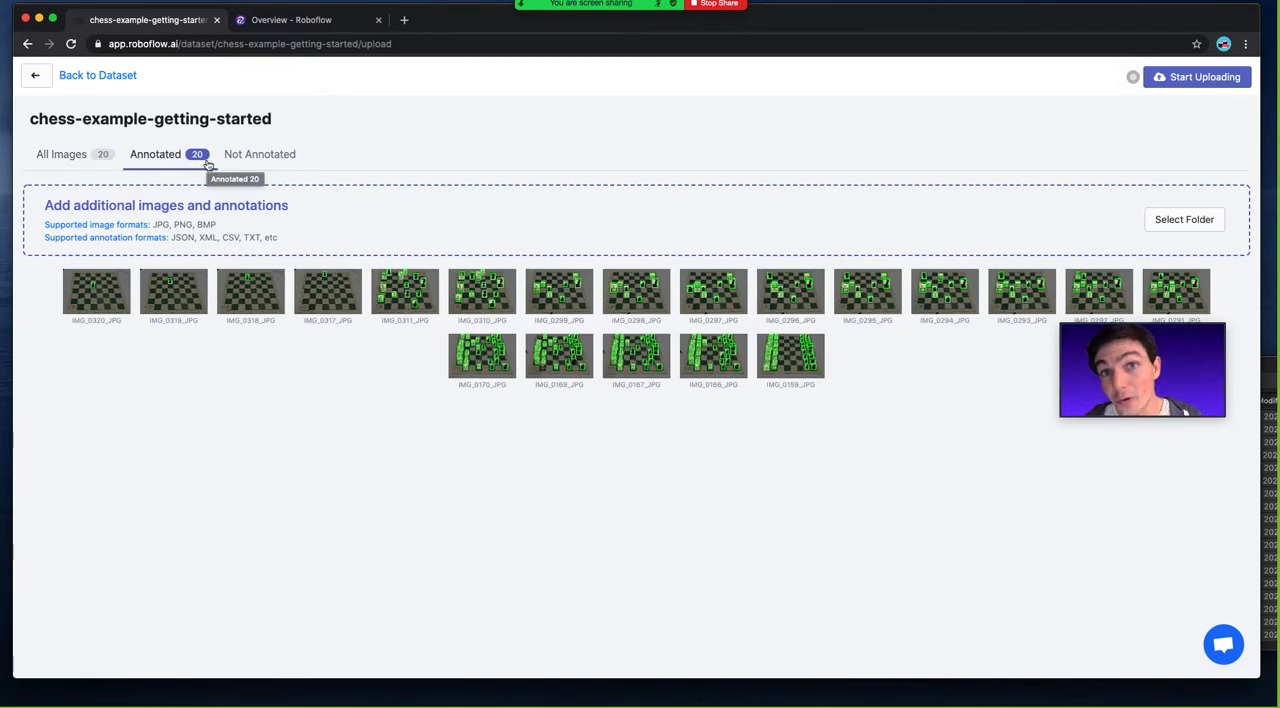
click(1229, 645)
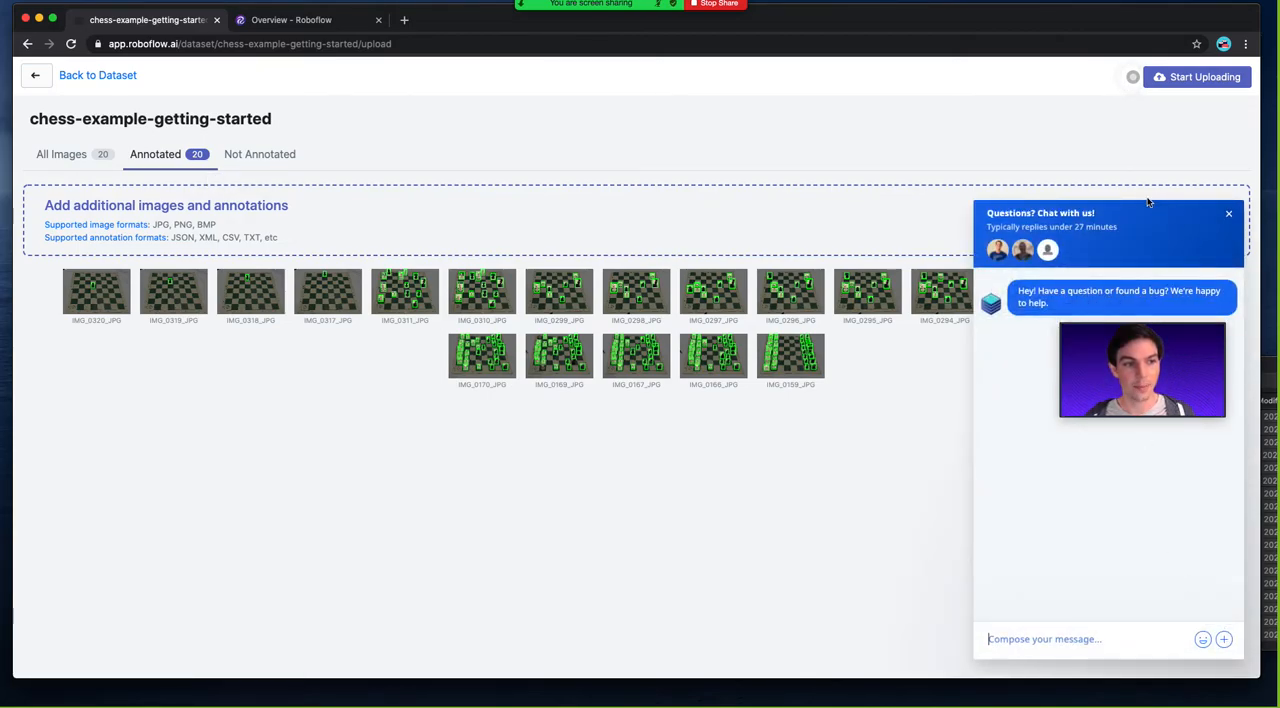
click(1229, 214)
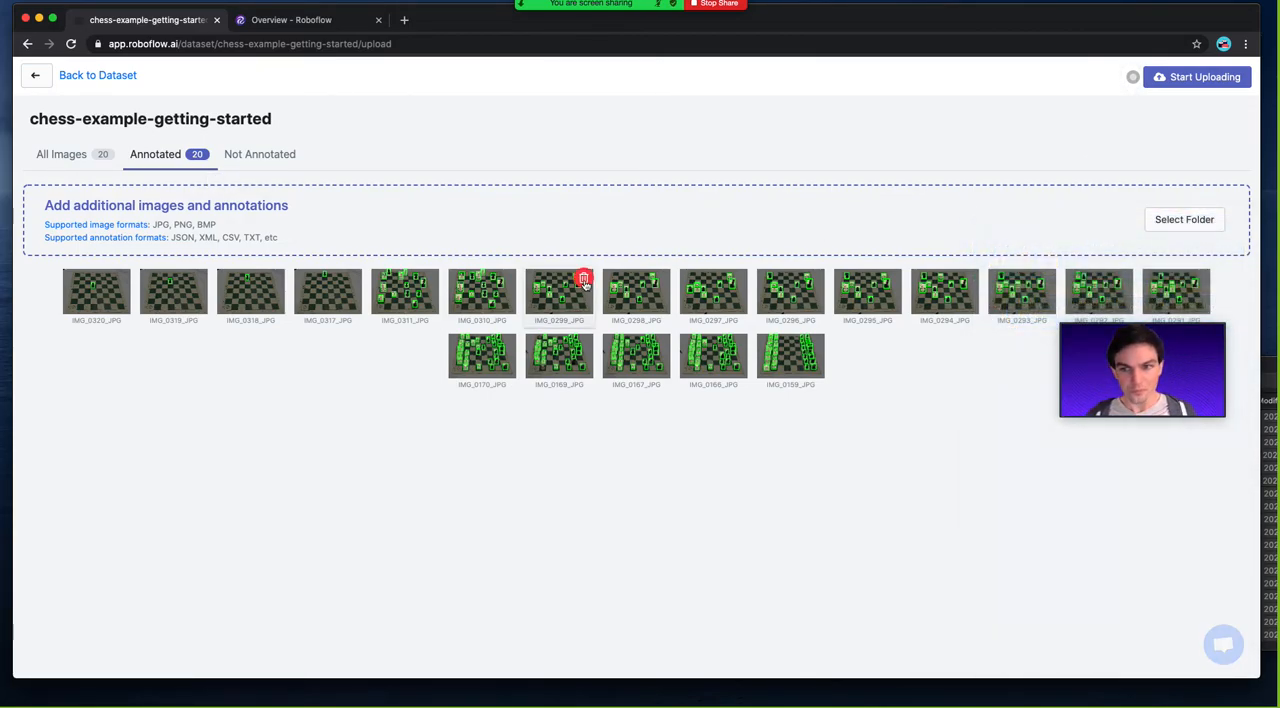
Compare the not annotated, annotated and complete image lists, ending on all images.
click(245, 154)
click(158, 154)
click(90, 154)
click(162, 156)
click(220, 160)
click(157, 155)
click(70, 154)
Upload the images with a 70% train, 20% valid and 10% test split.
click(1178, 80)
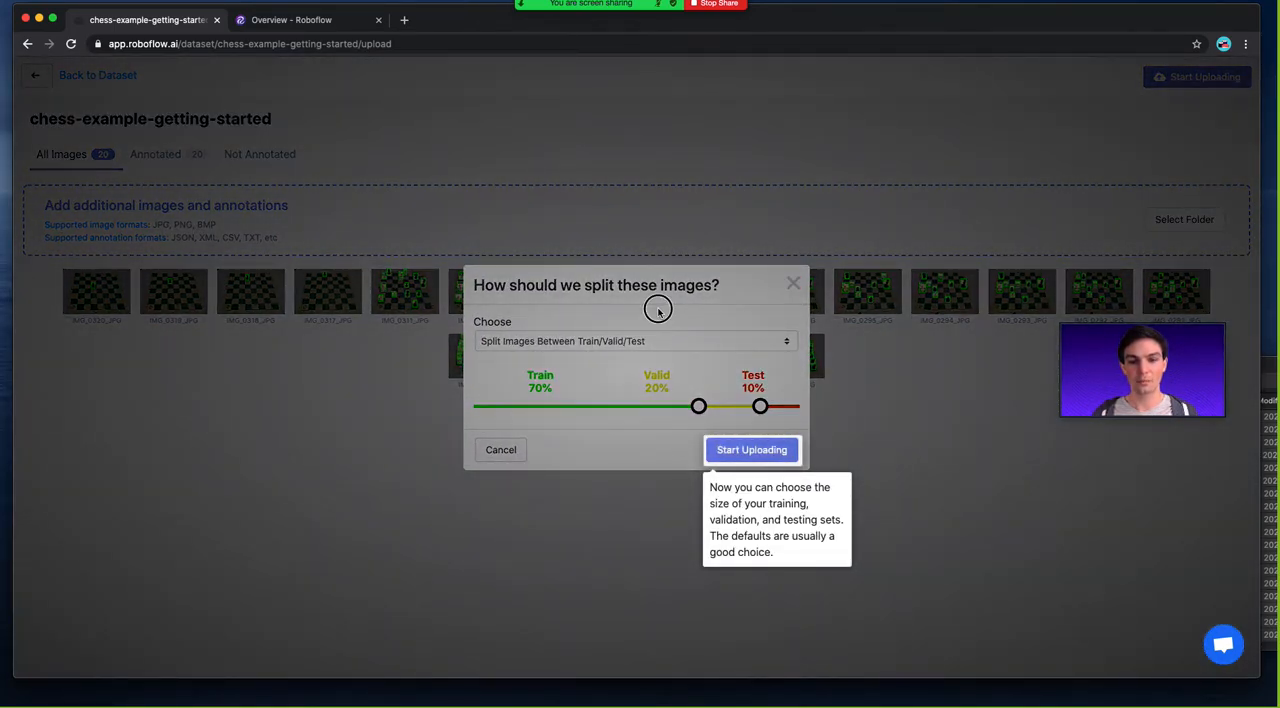
click(658, 311)
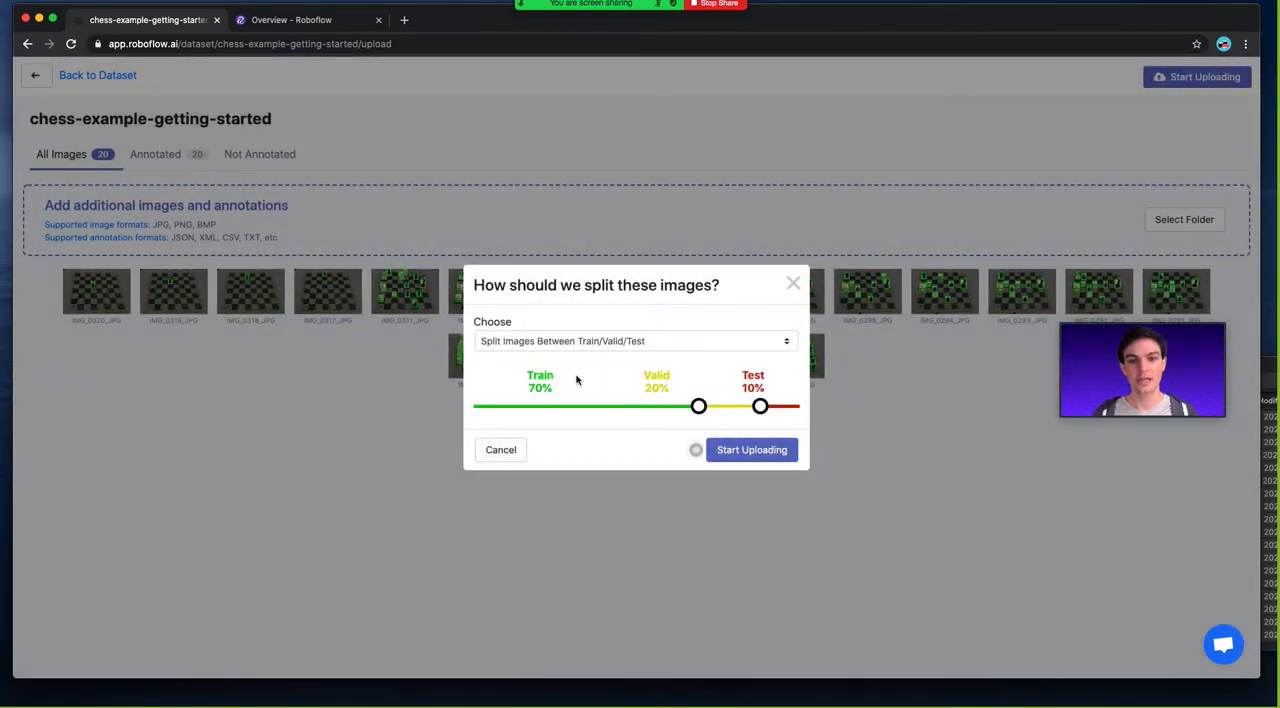
mouse_move(698, 406)
mouse_down()
mouse_move(511, 406)
mouse_move(721, 410)
mouse_move(700, 410)
mouse_up()
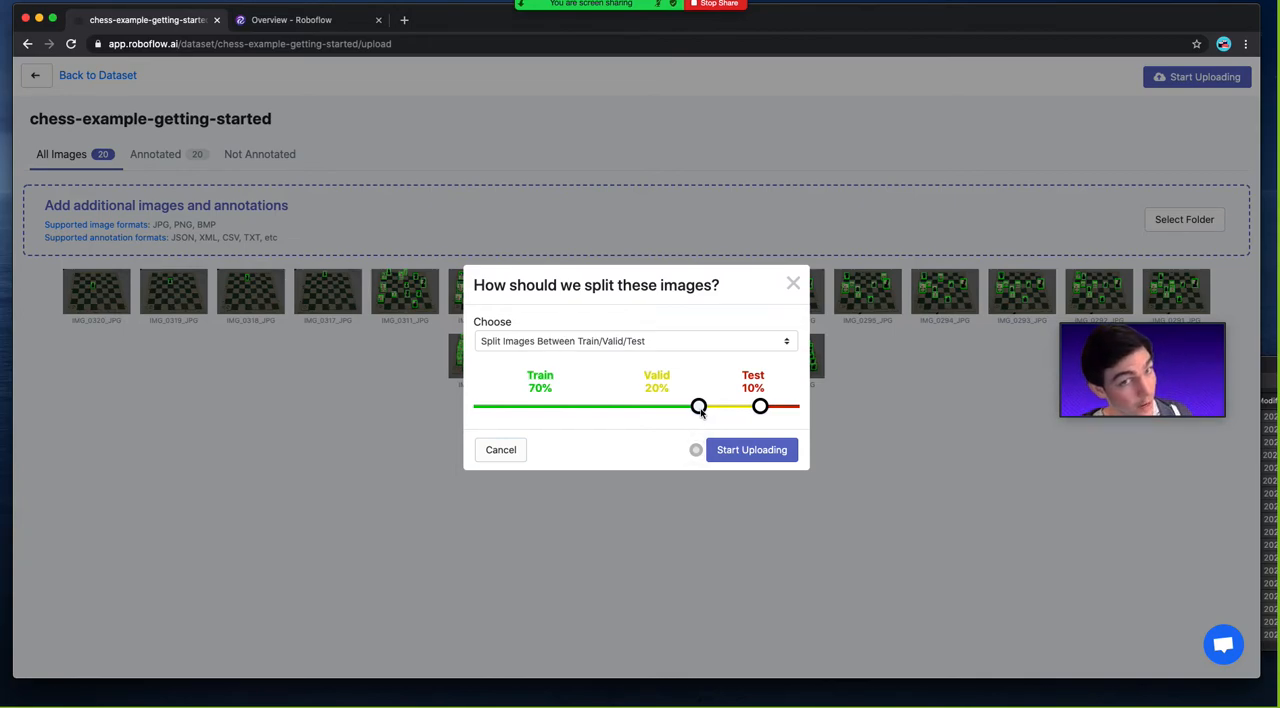
click(745, 455)
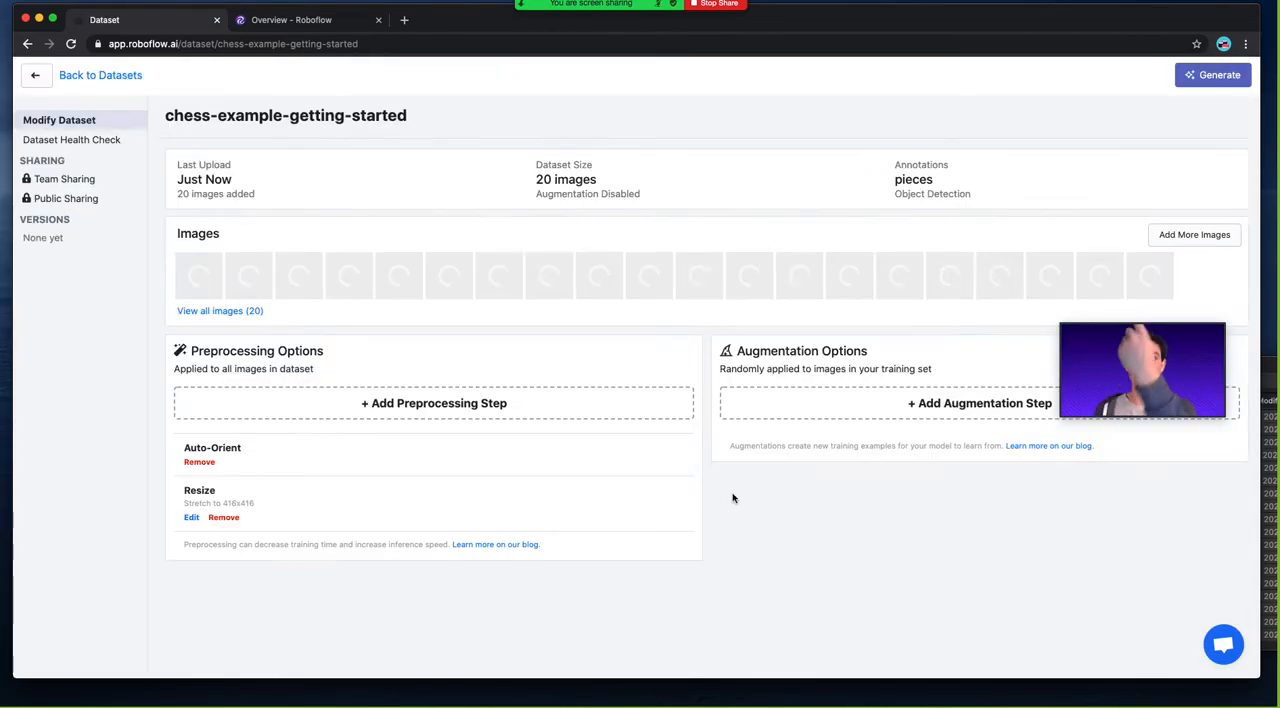
drag(1115, 323, 571, 133)
drag(677, 232, 927, 343)
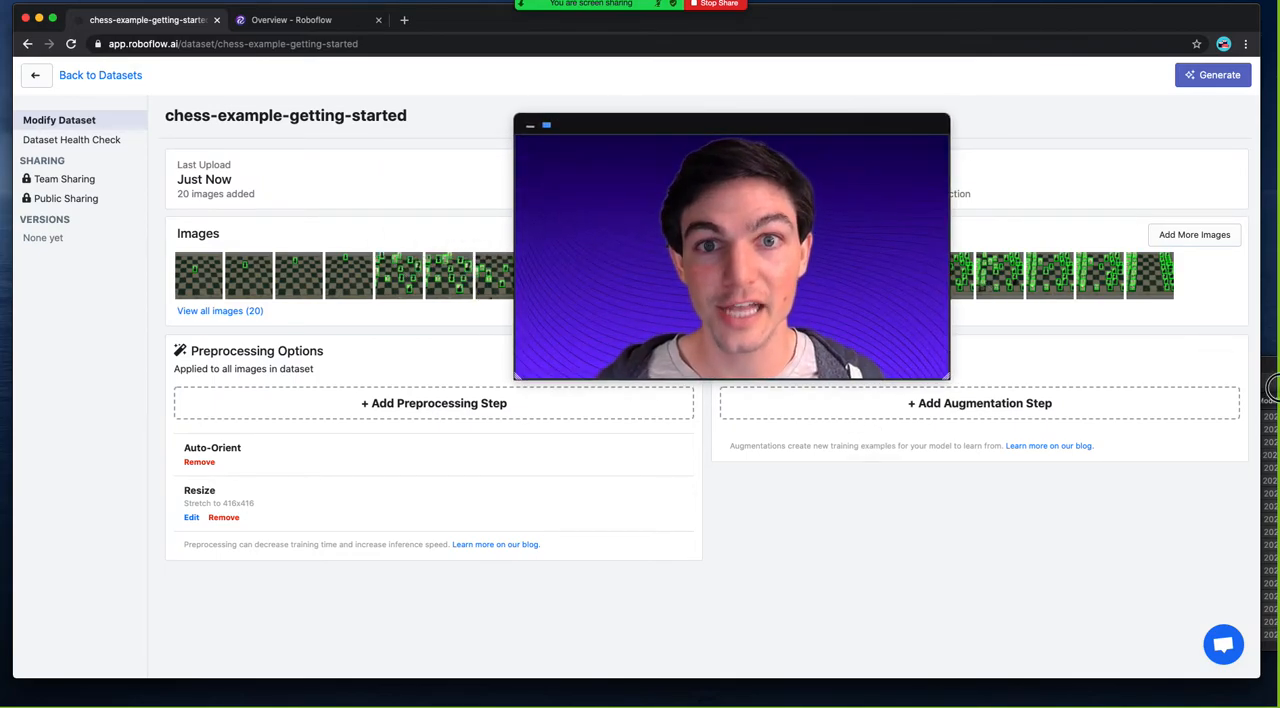
drag(945, 380, 696, 220)
drag(645, 122, 1040, 486)
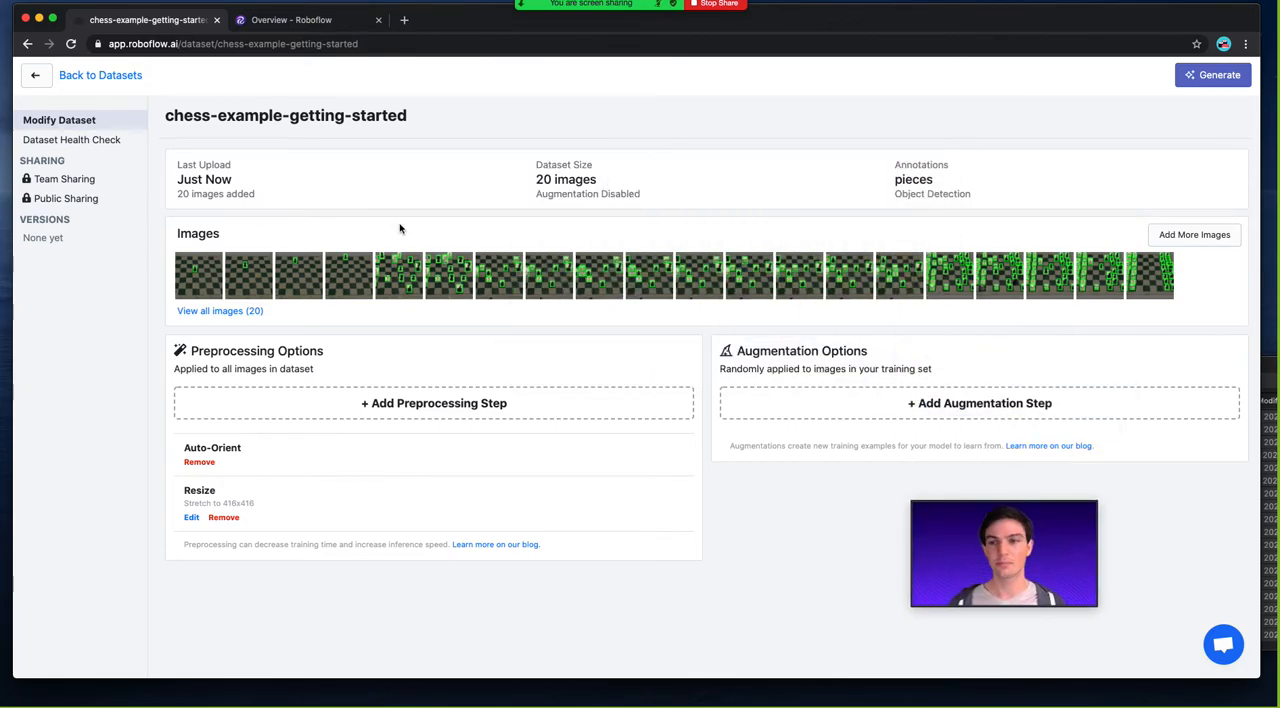
Examine the annotation statistics and class balance in the dataset's health check.
click(83, 139)
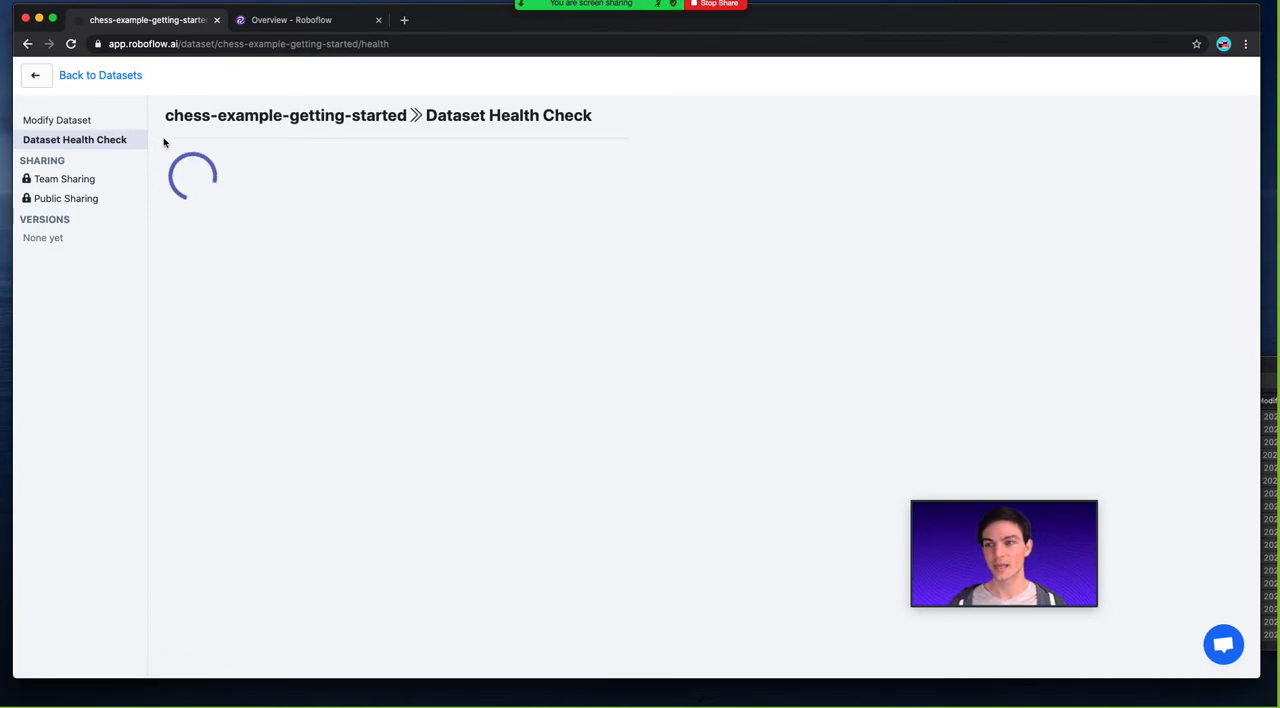
click(105, 120)
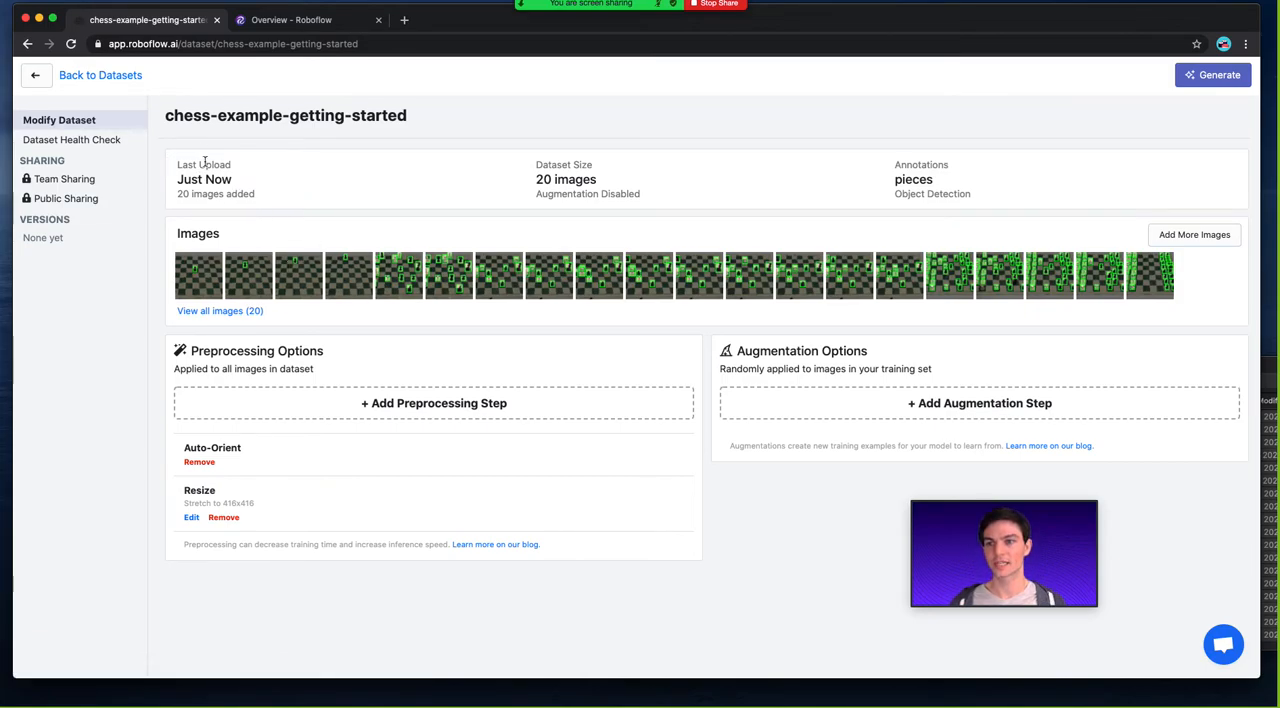
click(96, 142)
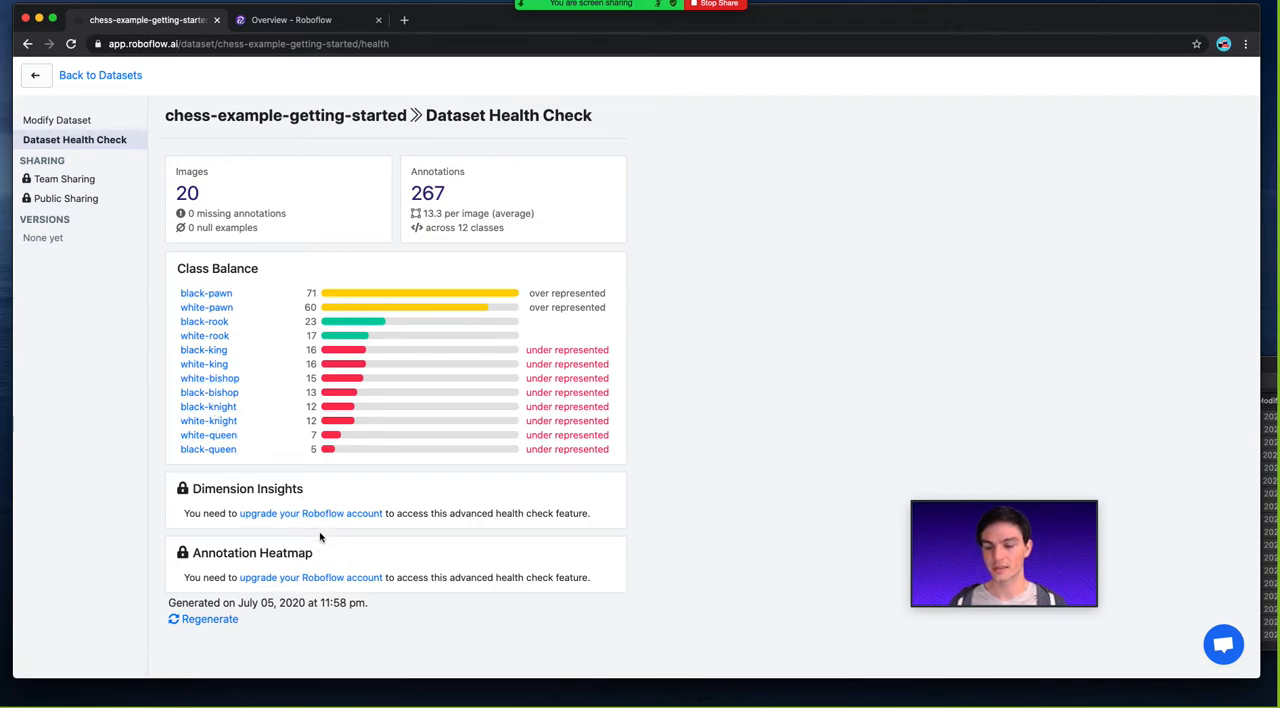
Return to modifying the dataset and view which preprocessing steps can be added, without adding one.
click(83, 121)
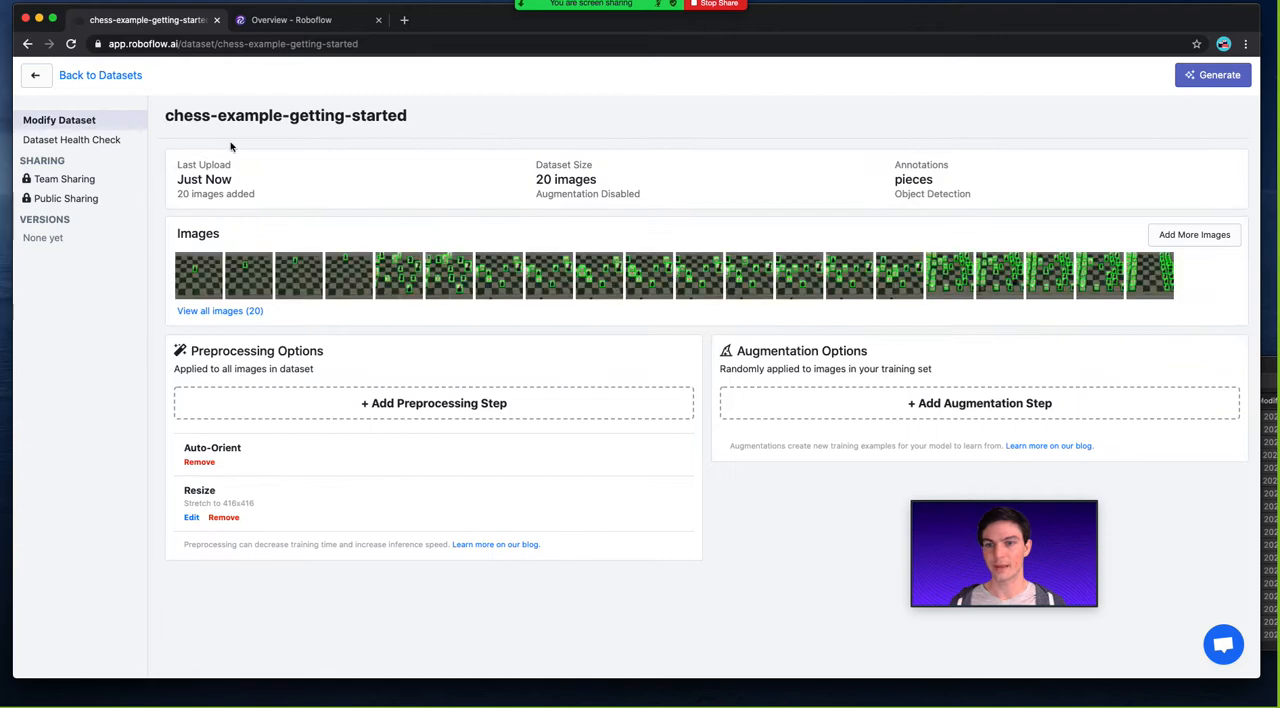
click(400, 405)
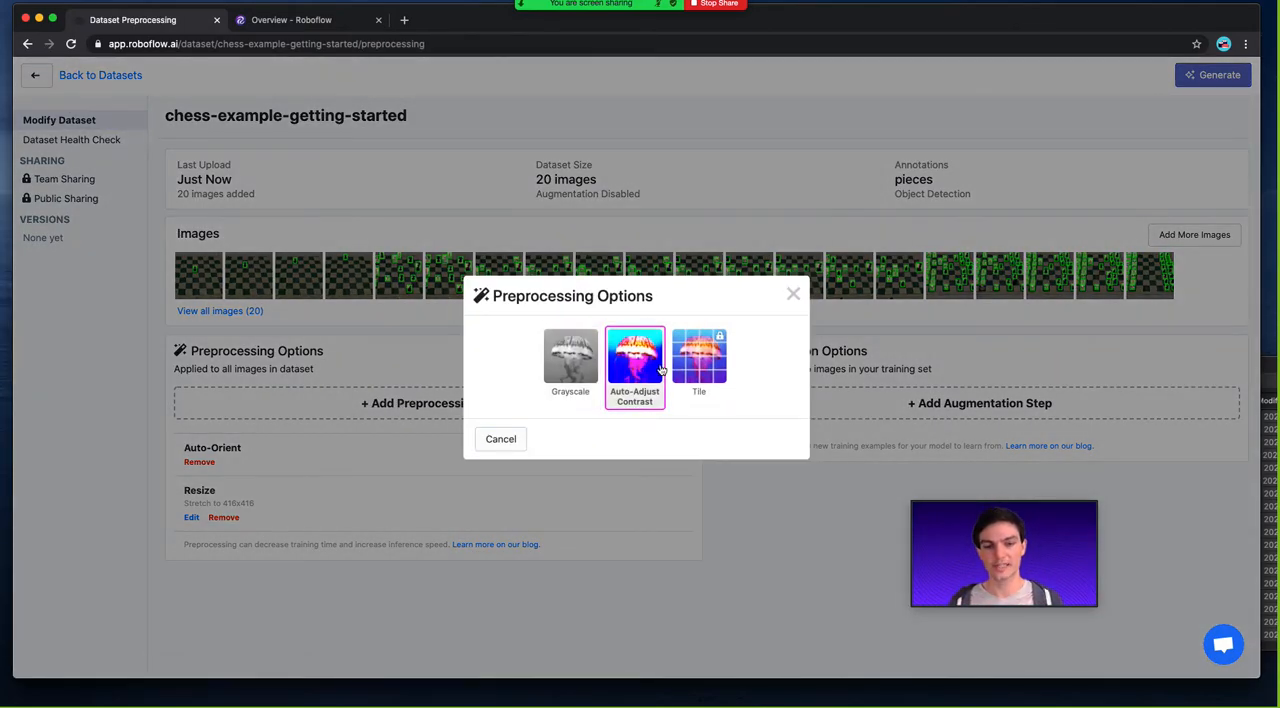
click(793, 294)
Change the Resize preprocessing step to Fit (black edges) in 416 x 416.
click(191, 517)
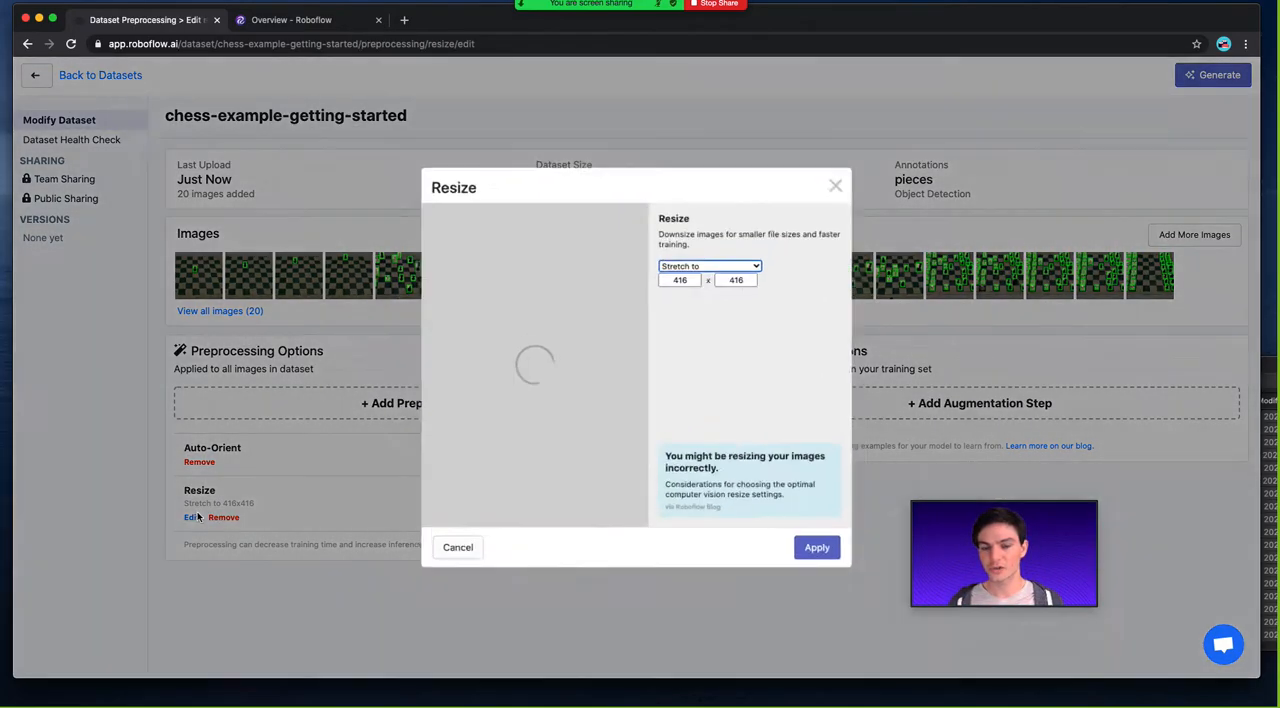
click(698, 264)
click(703, 309)
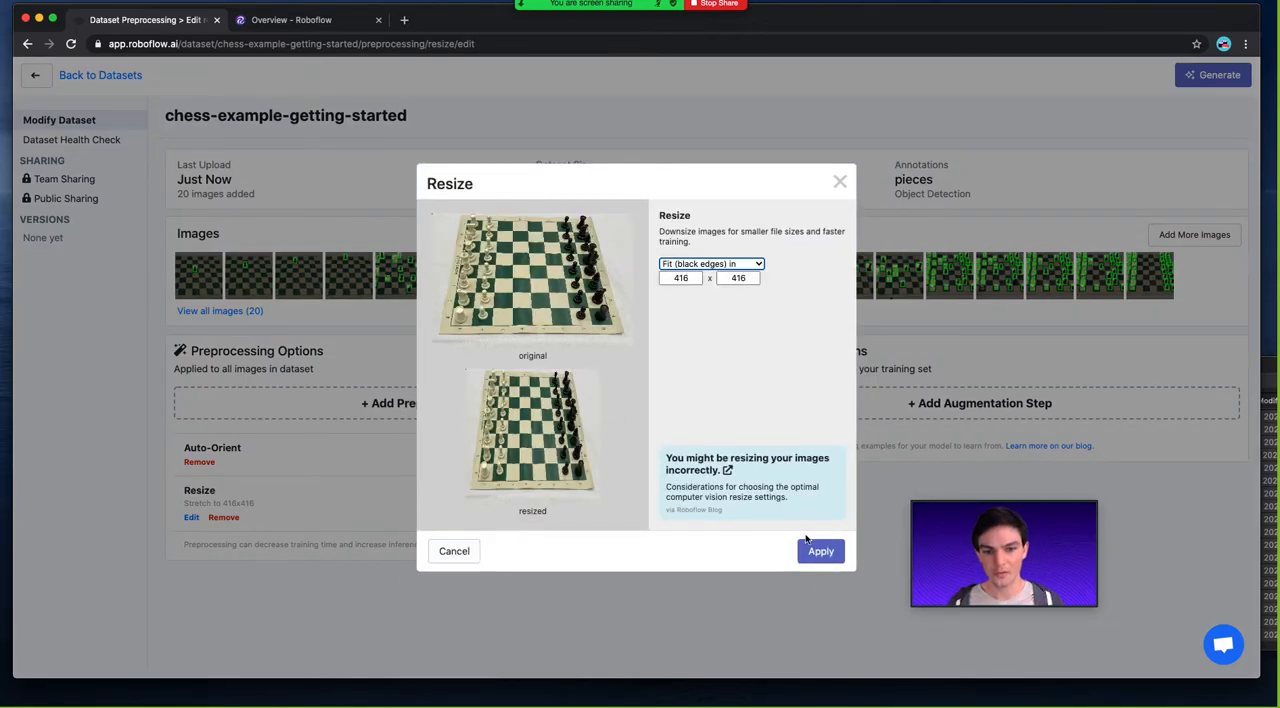
click(808, 549)
Compare the reflect-edge, black-edge and white-edge fit modes in the Resize preprocessing step.
click(189, 517)
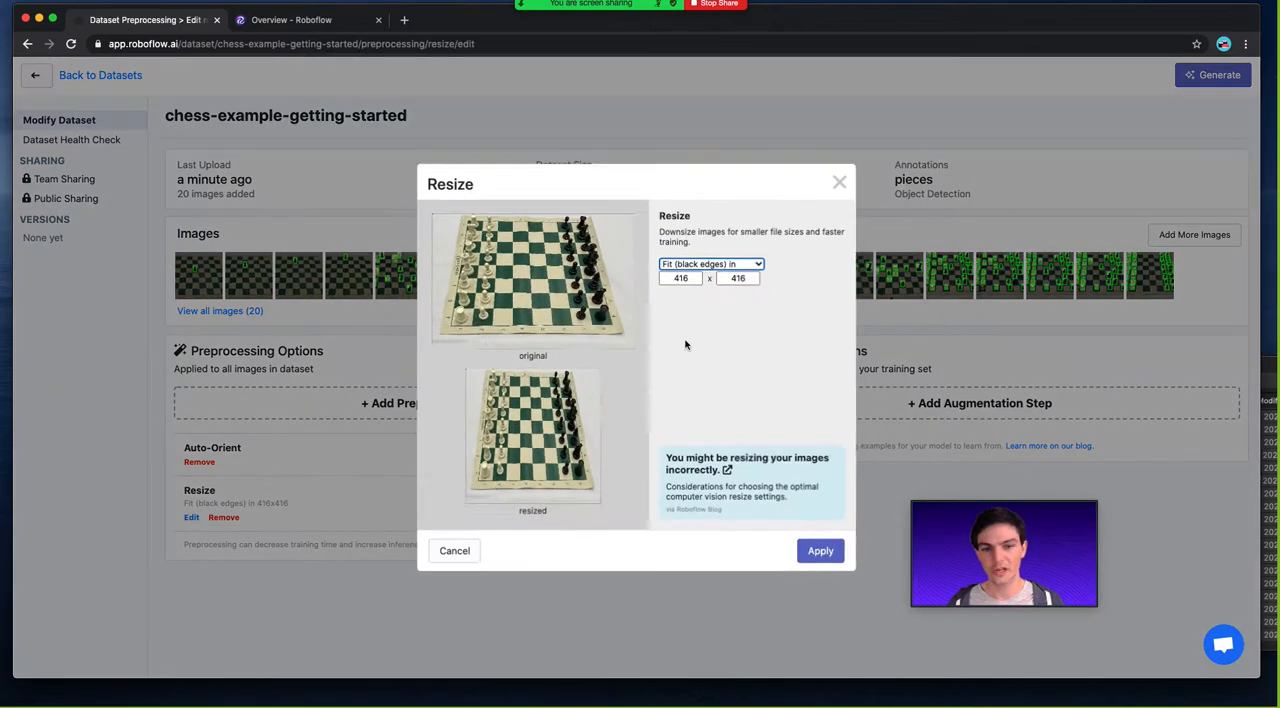
click(686, 265)
click(683, 254)
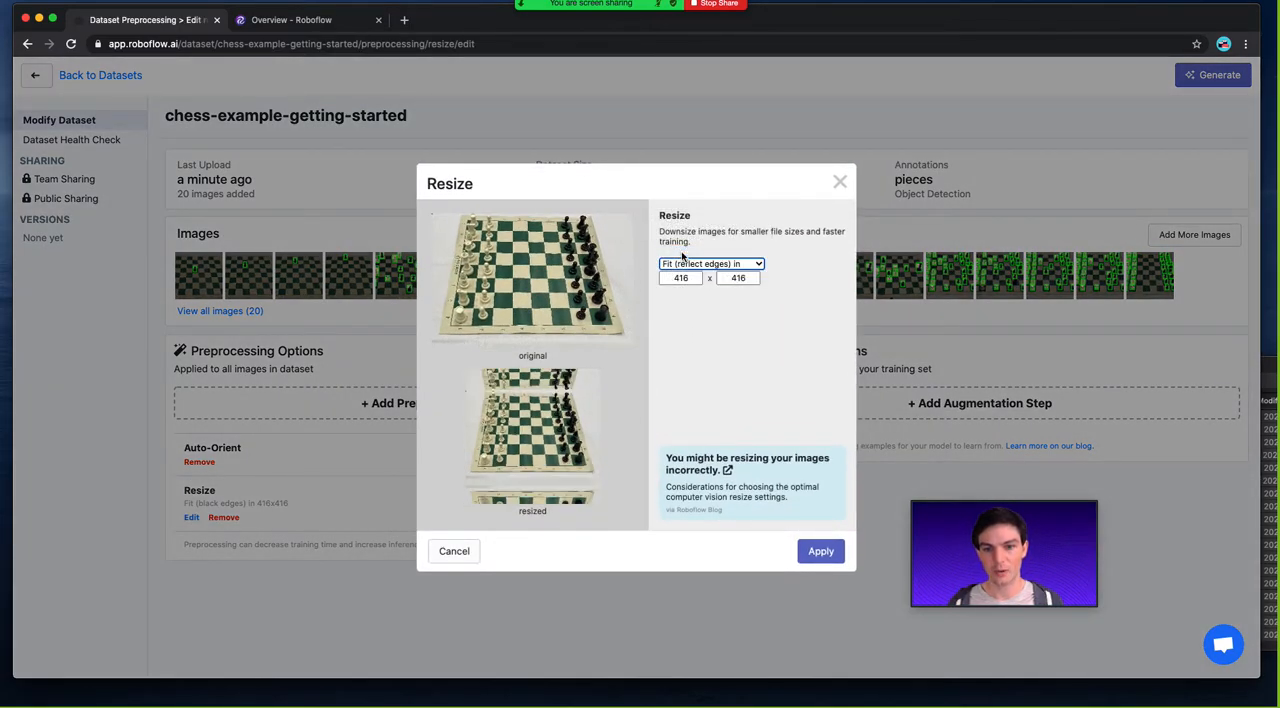
click(687, 262)
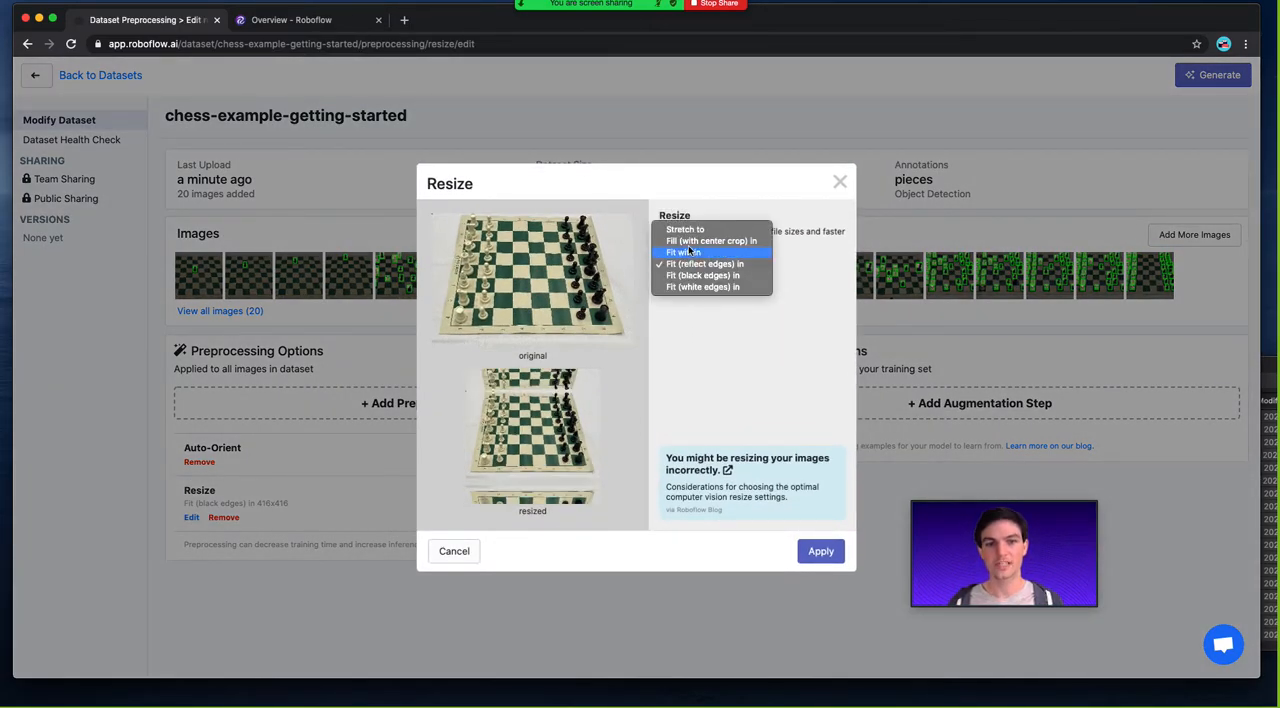
click(697, 276)
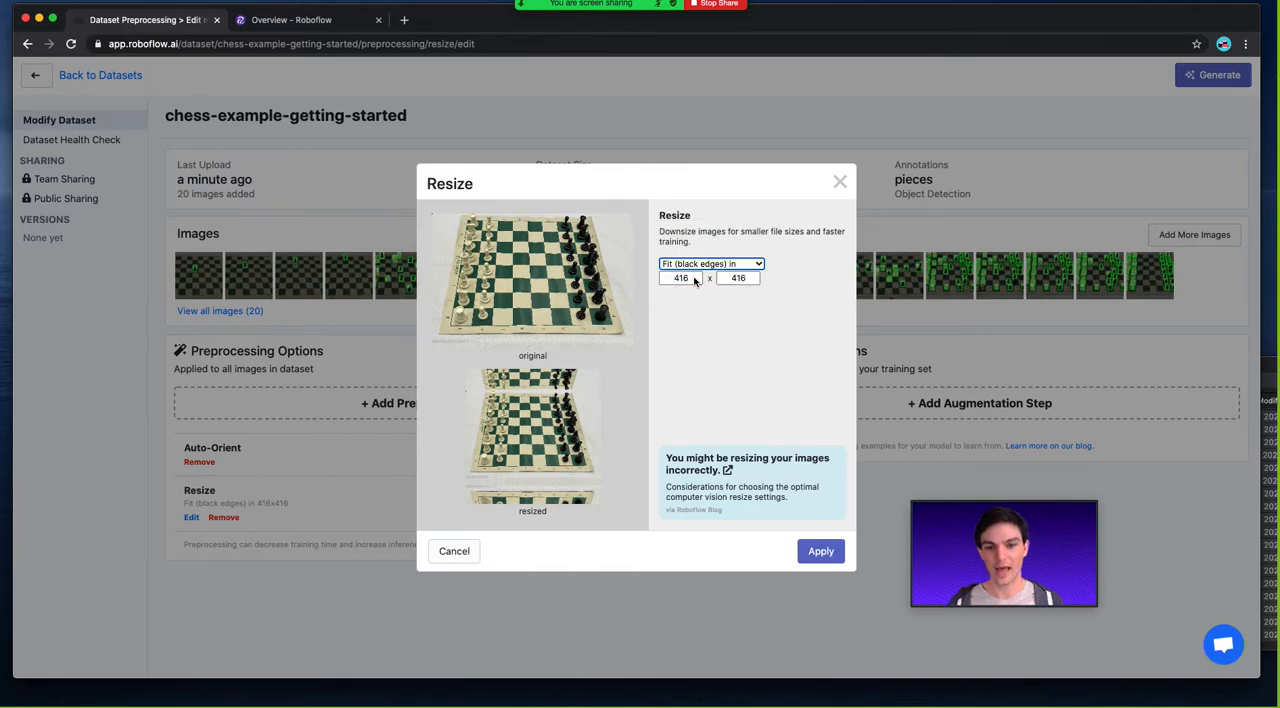
click(683, 262)
click(697, 275)
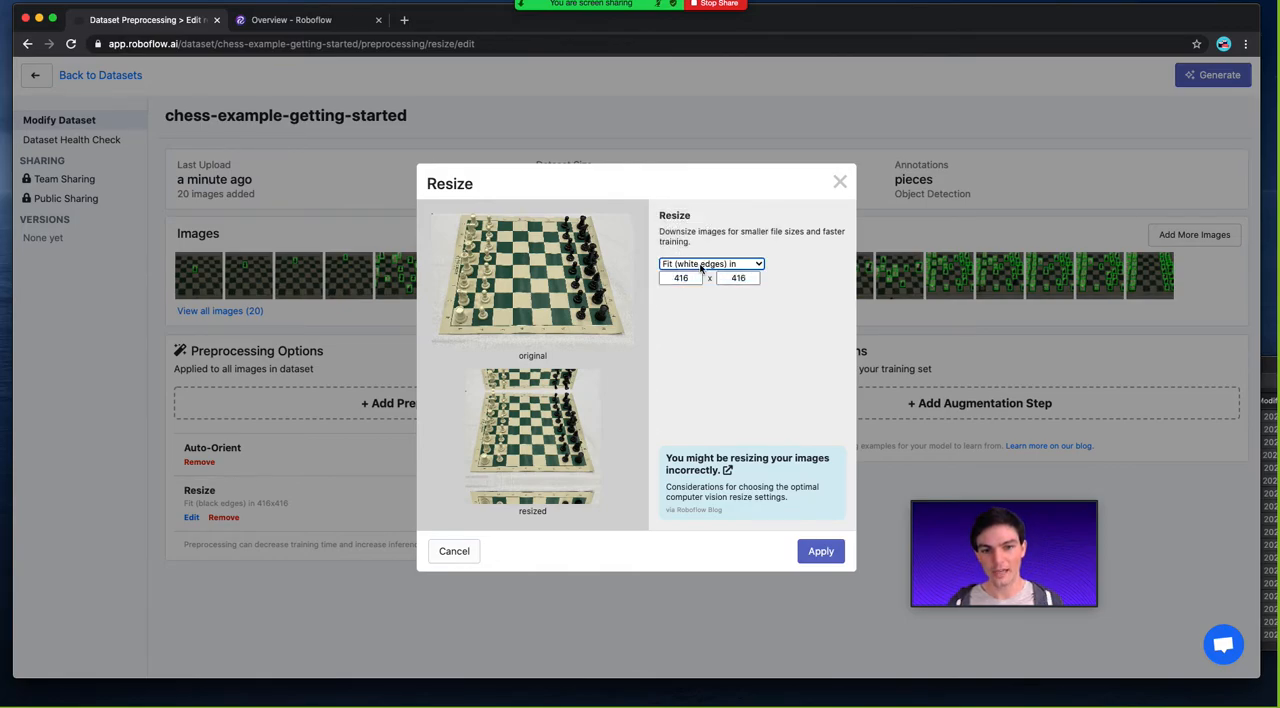
Apply Stretch to at 416 x 416 as the resize mode and recheck the Resize step.
click(686, 262)
click(689, 230)
click(690, 266)
click(690, 236)
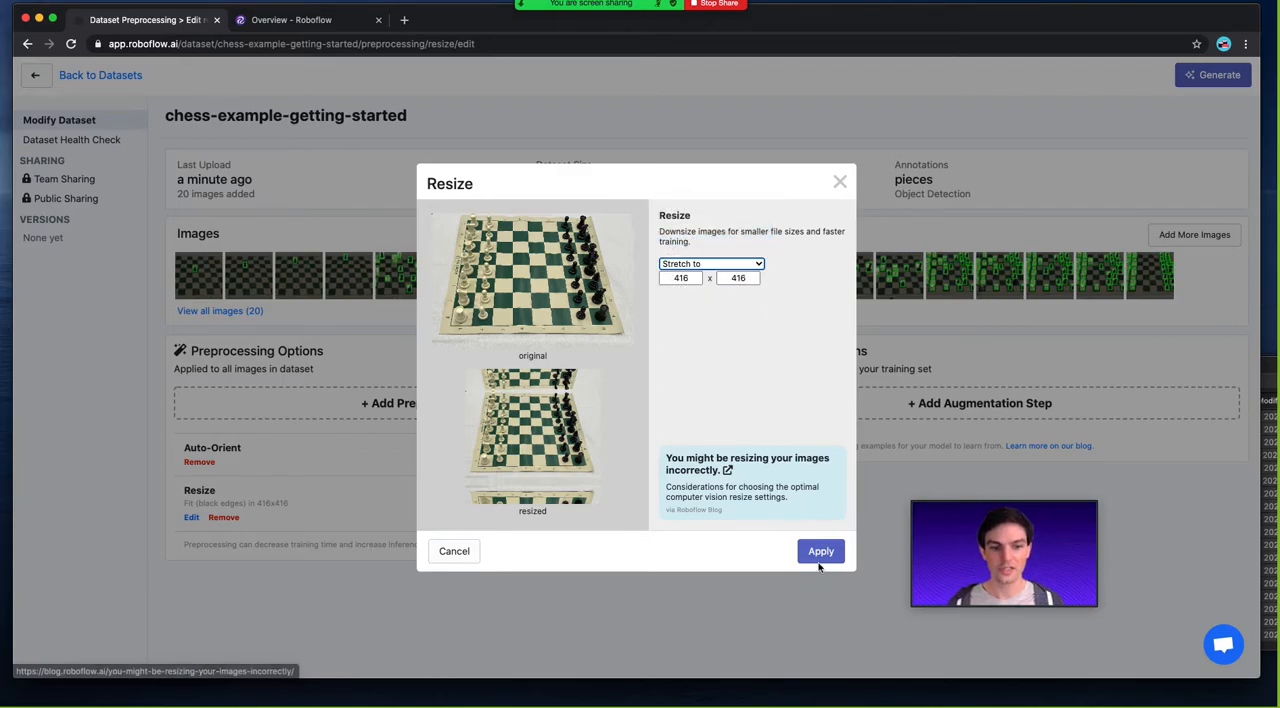
click(818, 553)
click(191, 517)
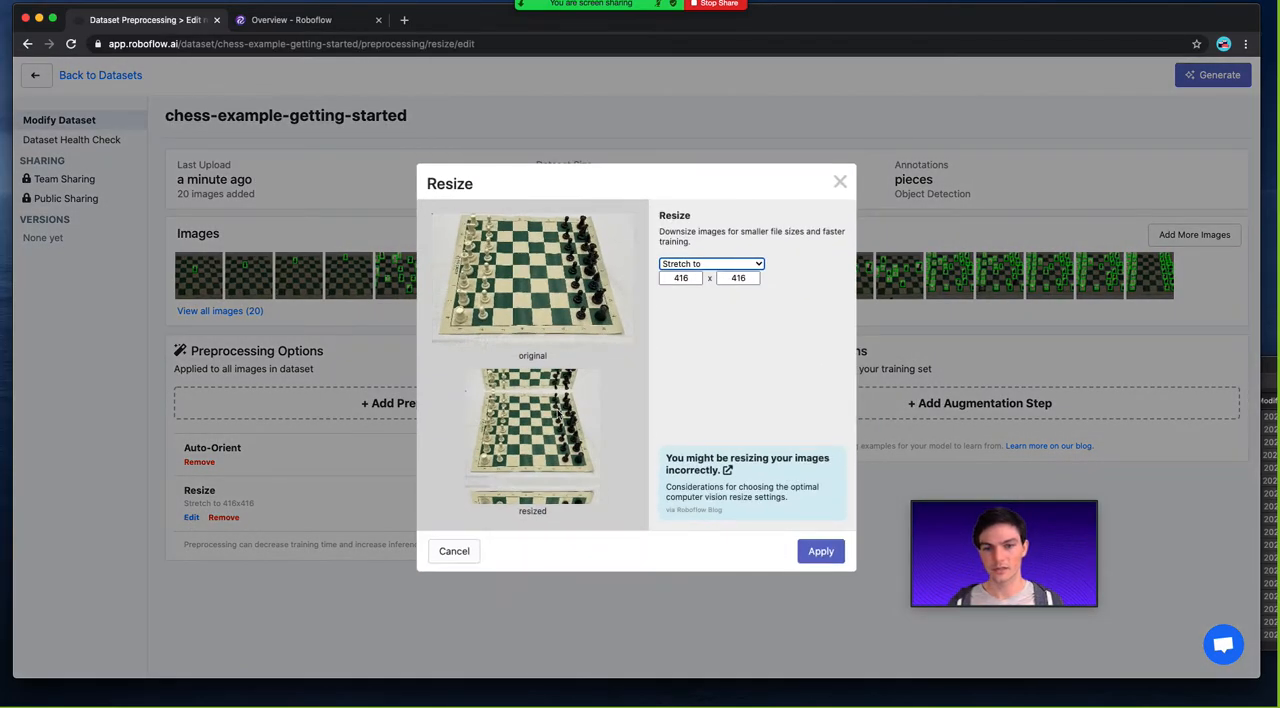
click(711, 264)
click(700, 266)
click(812, 551)
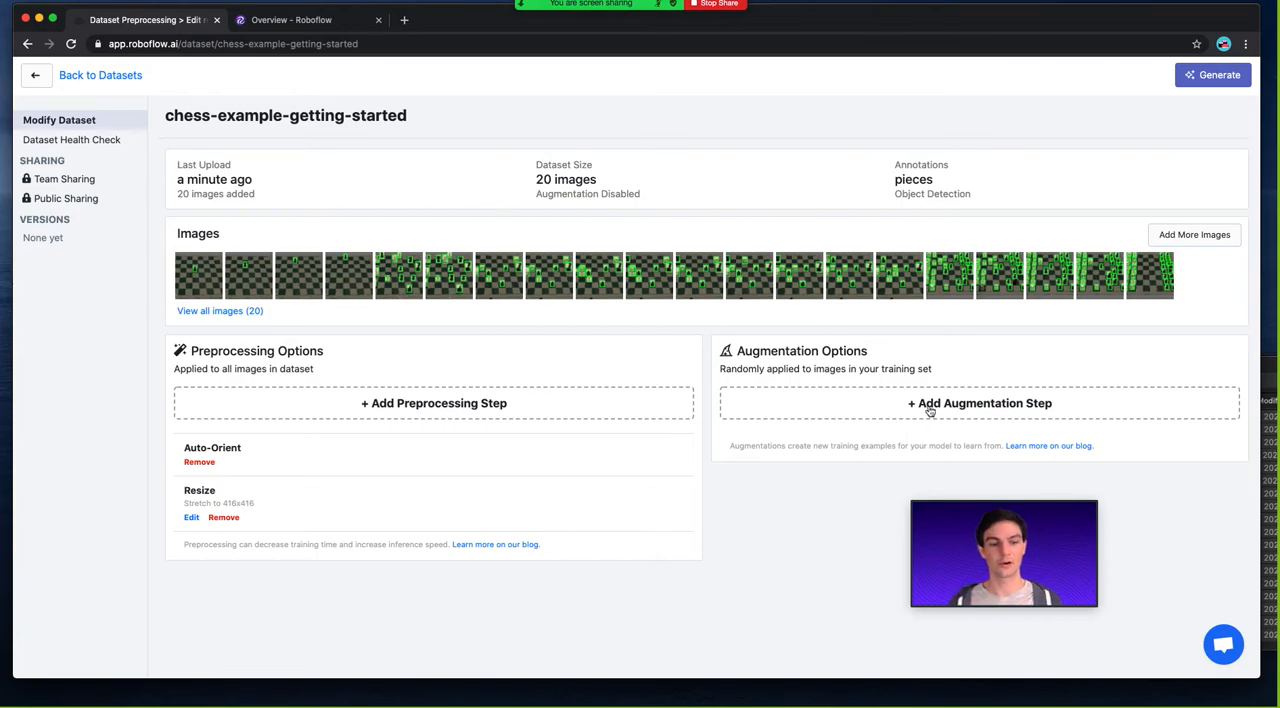
Preview the Flip augmentation with both horizontal and vertical flips, and leave it without applying.
click(962, 405)
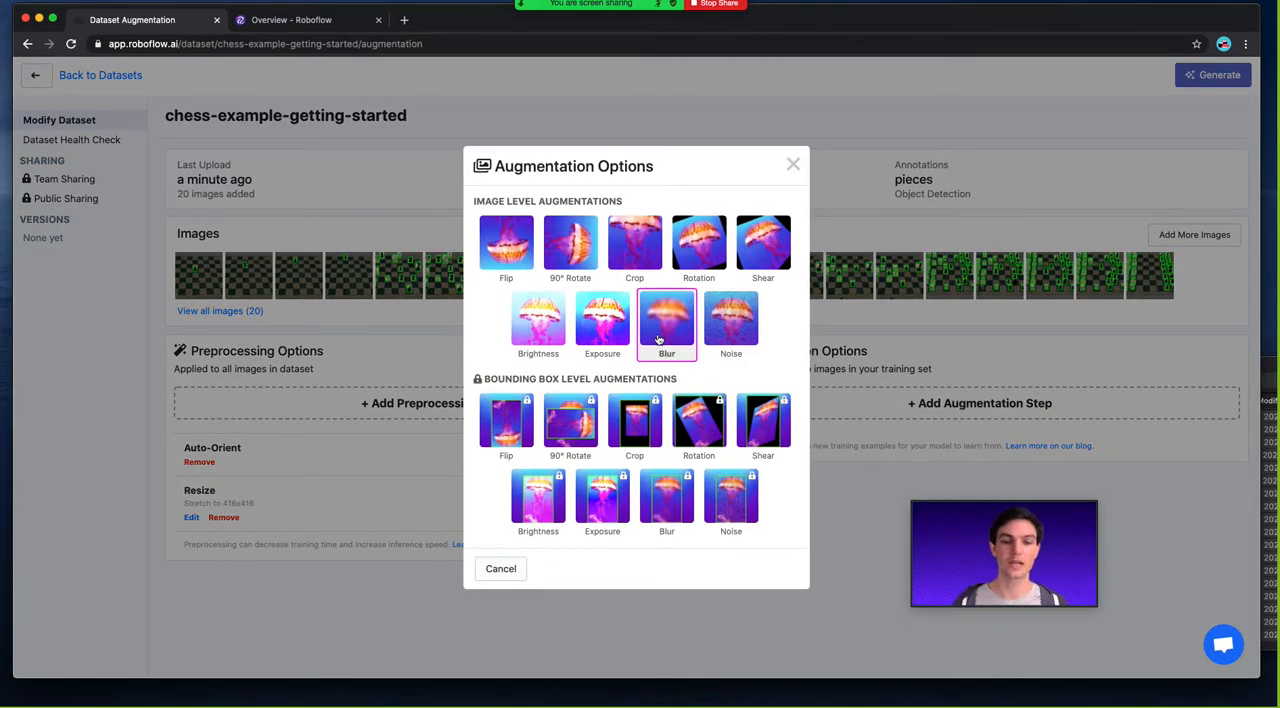
click(518, 256)
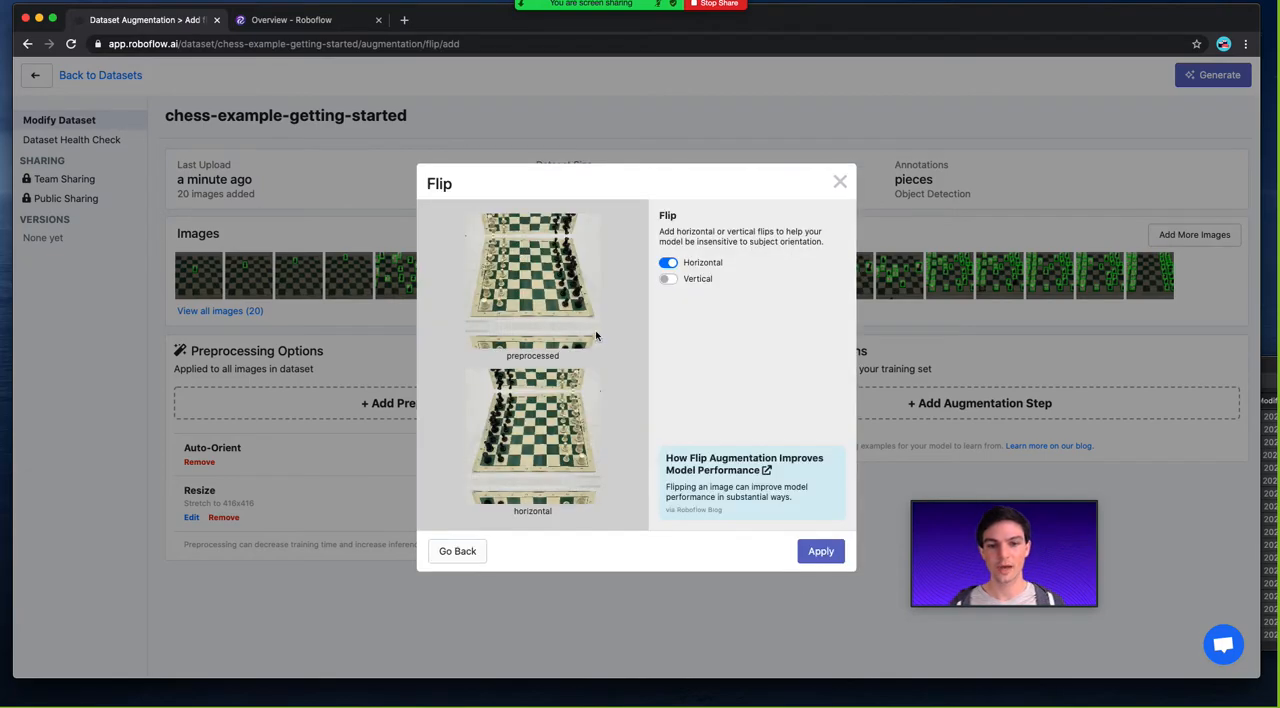
click(668, 280)
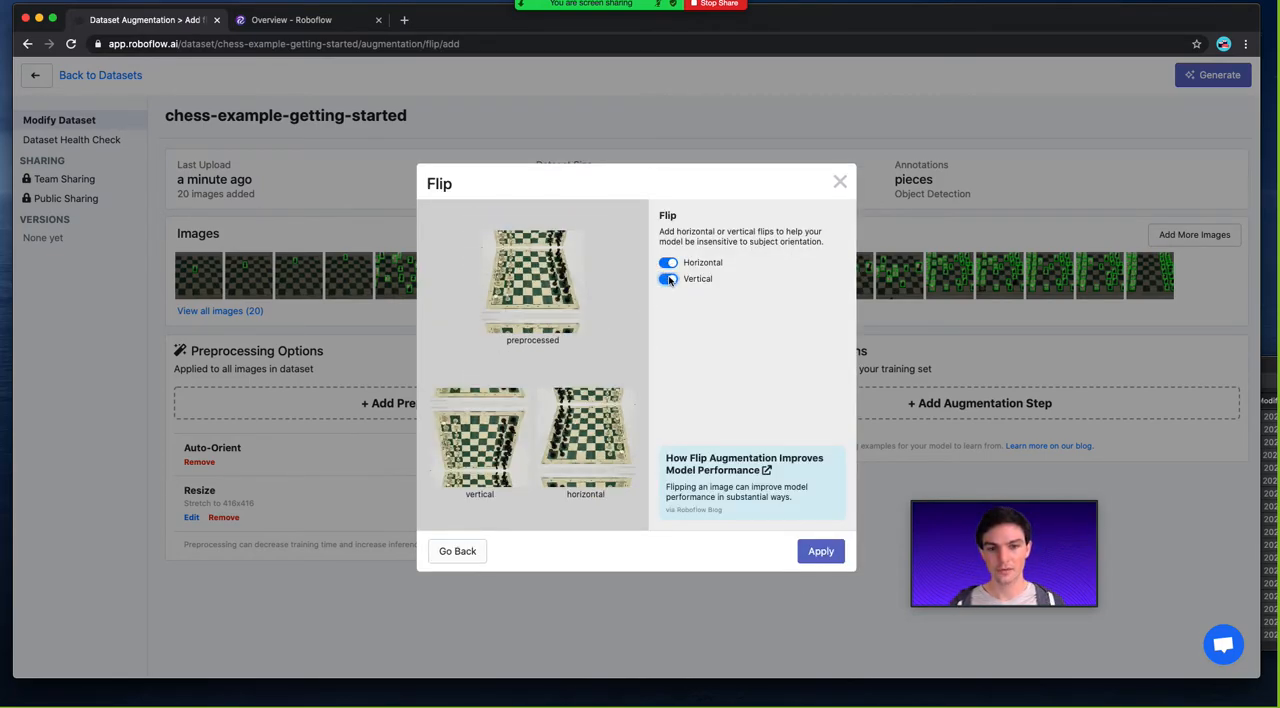
click(840, 182)
Remove the Resize preprocessing step and add it again as Stretch to 416 x 416.
click(222, 516)
click(342, 400)
click(540, 350)
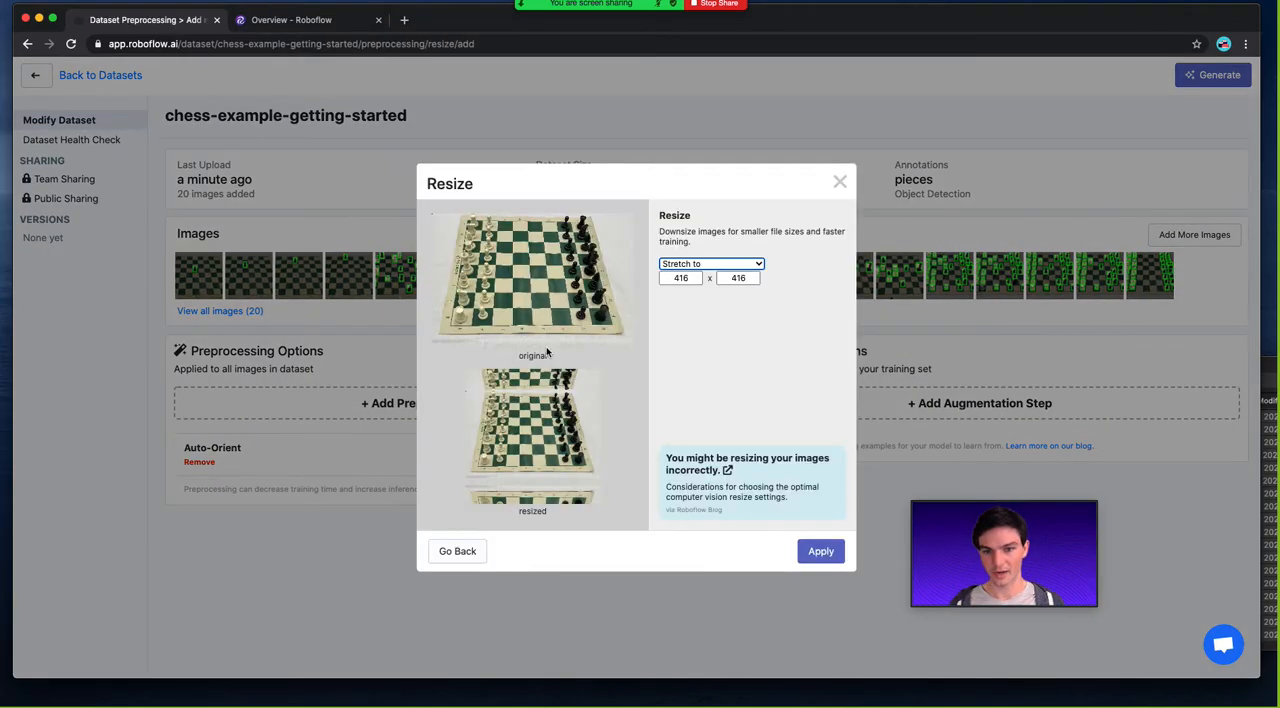
click(719, 263)
click(719, 263)
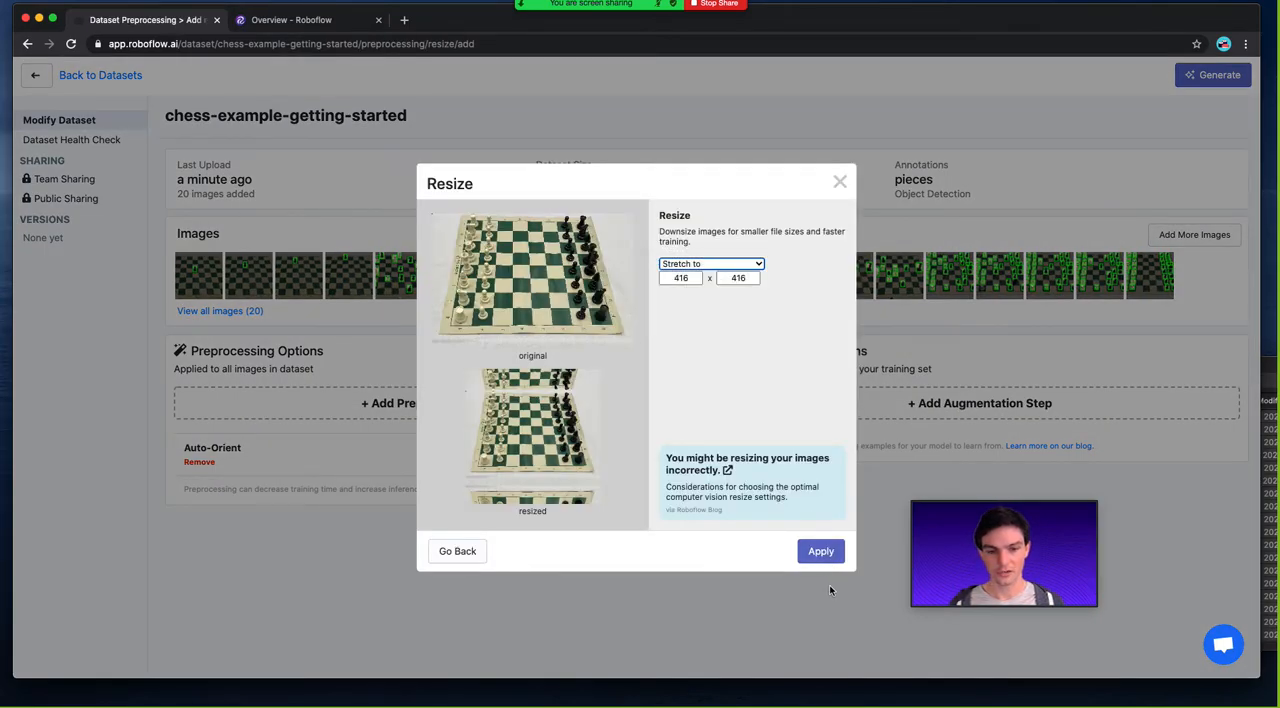
click(820, 551)
Preview the Fill (with center crop) and Fit within resize modes, and apply Stretch to at 416 x 416.
click(190, 517)
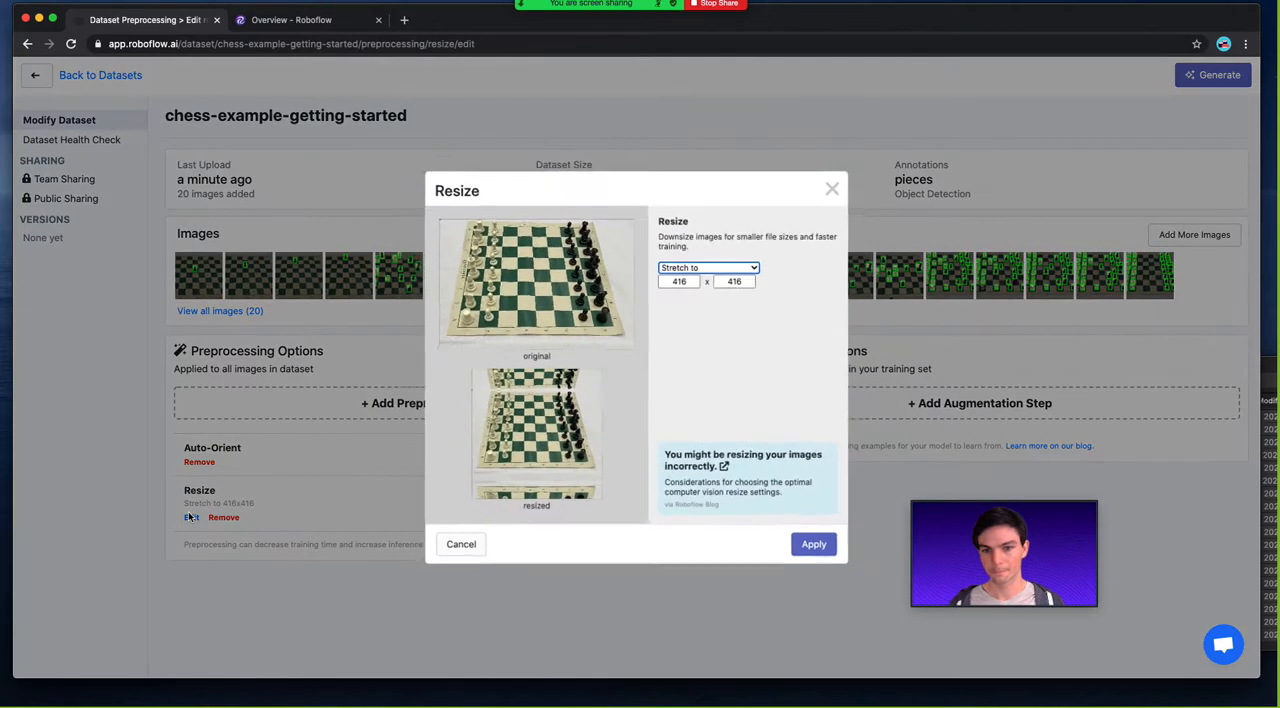
click(700, 264)
click(695, 280)
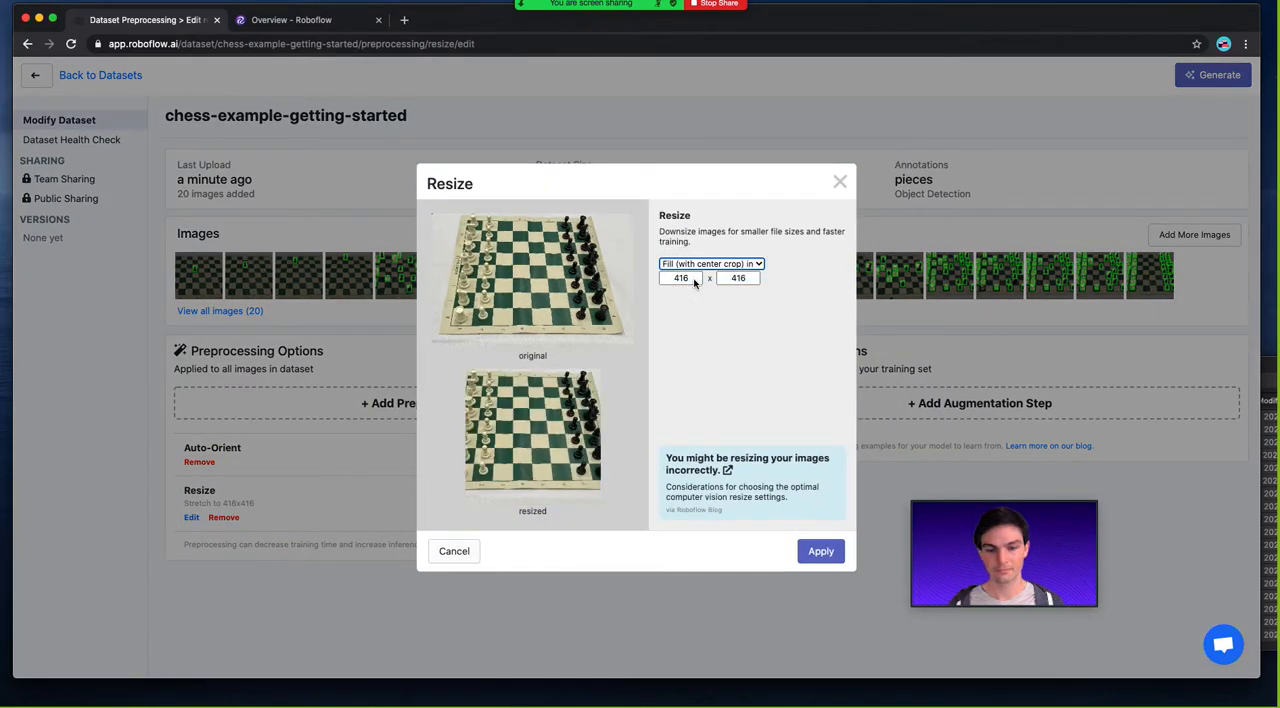
click(702, 264)
click(704, 274)
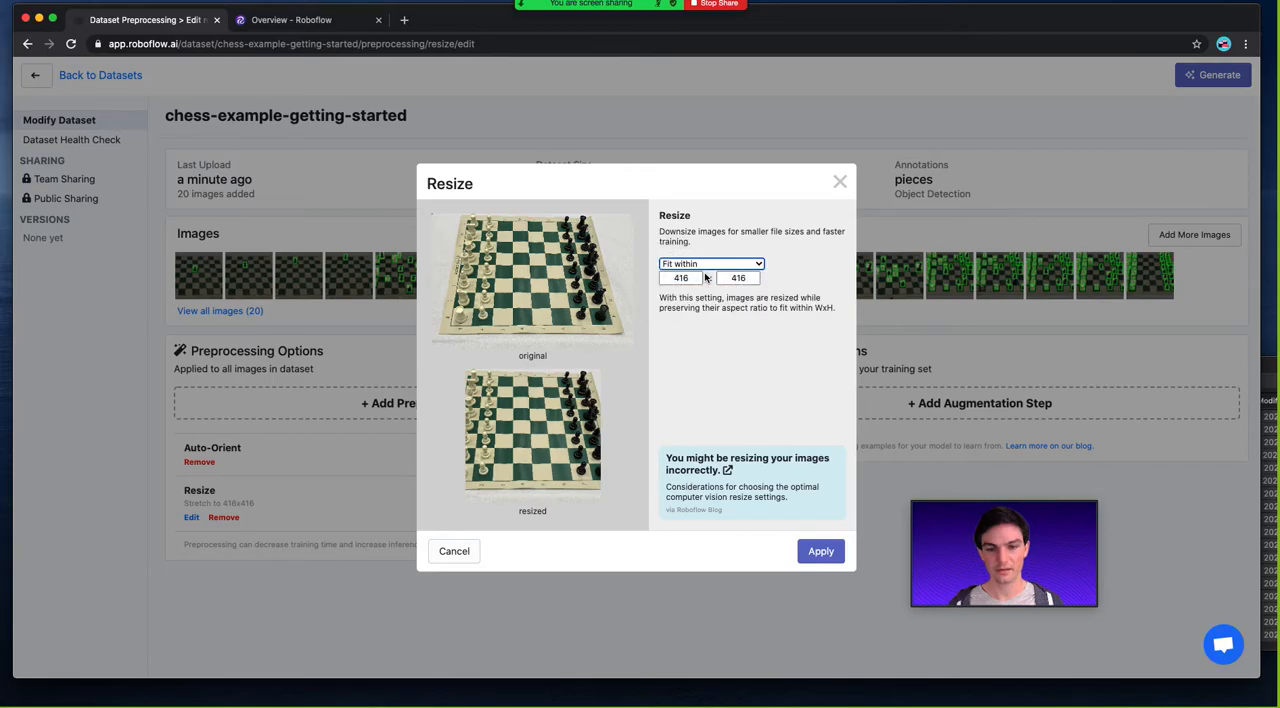
click(700, 264)
click(686, 241)
click(818, 550)
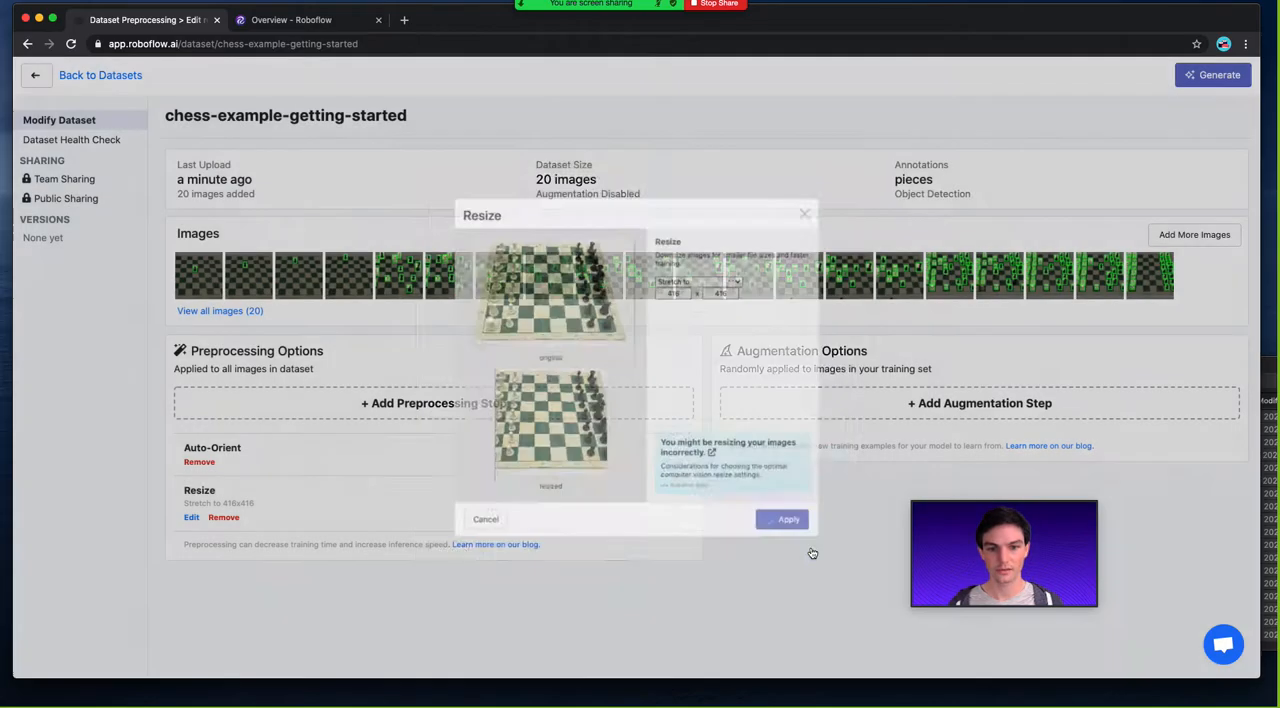
Add a 90° Rotate augmentation, trying out its Upside Down, Counter-Clockwise and Clockwise options before applying it.
click(880, 403)
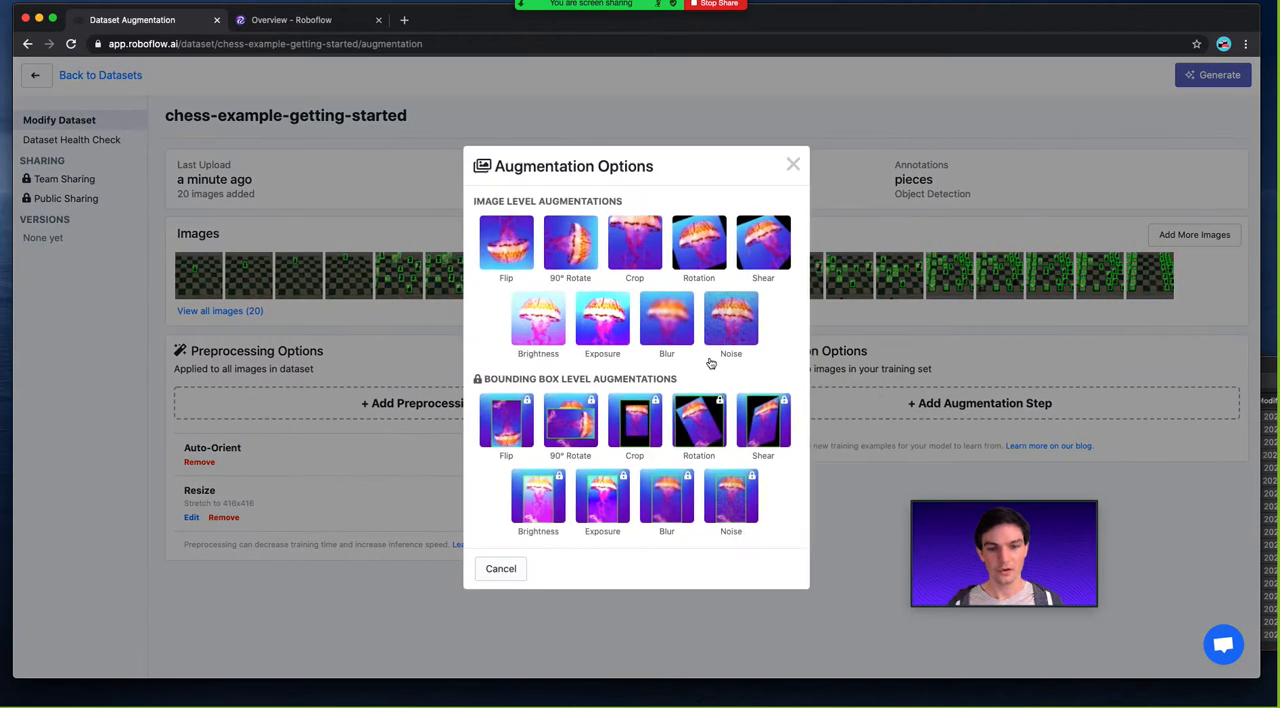
click(560, 240)
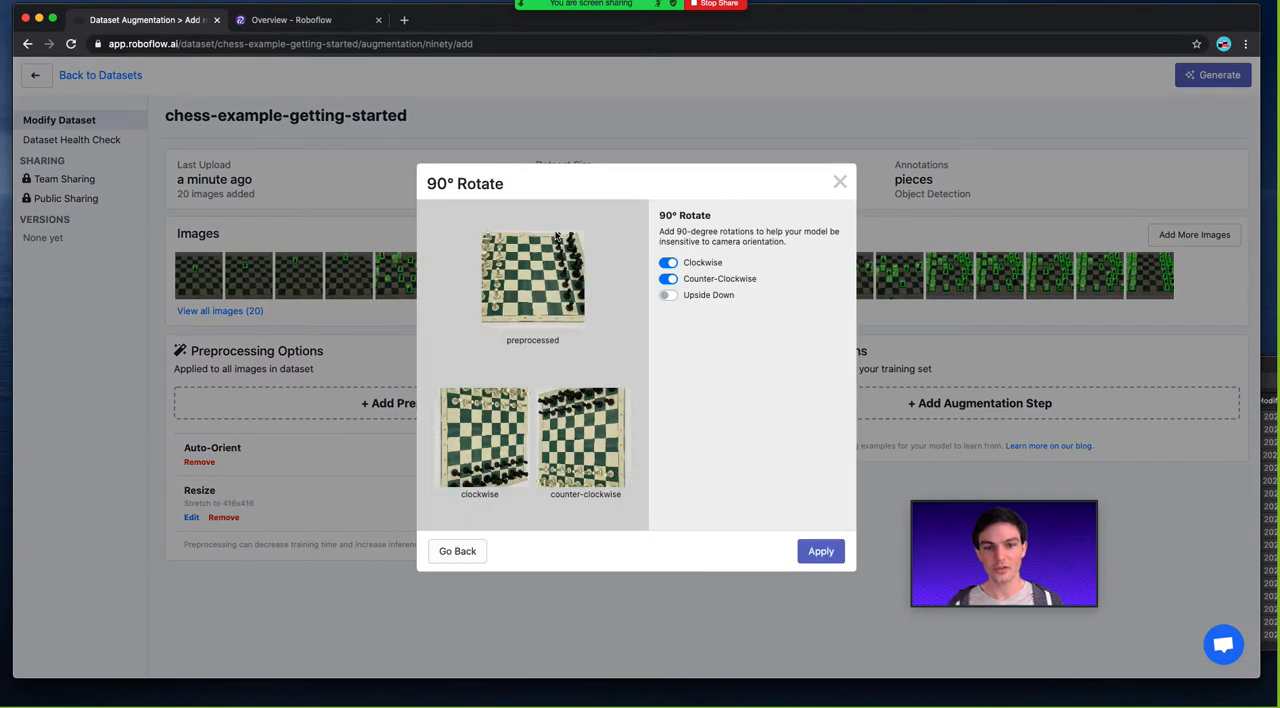
click(668, 295)
click(669, 294)
click(668, 279)
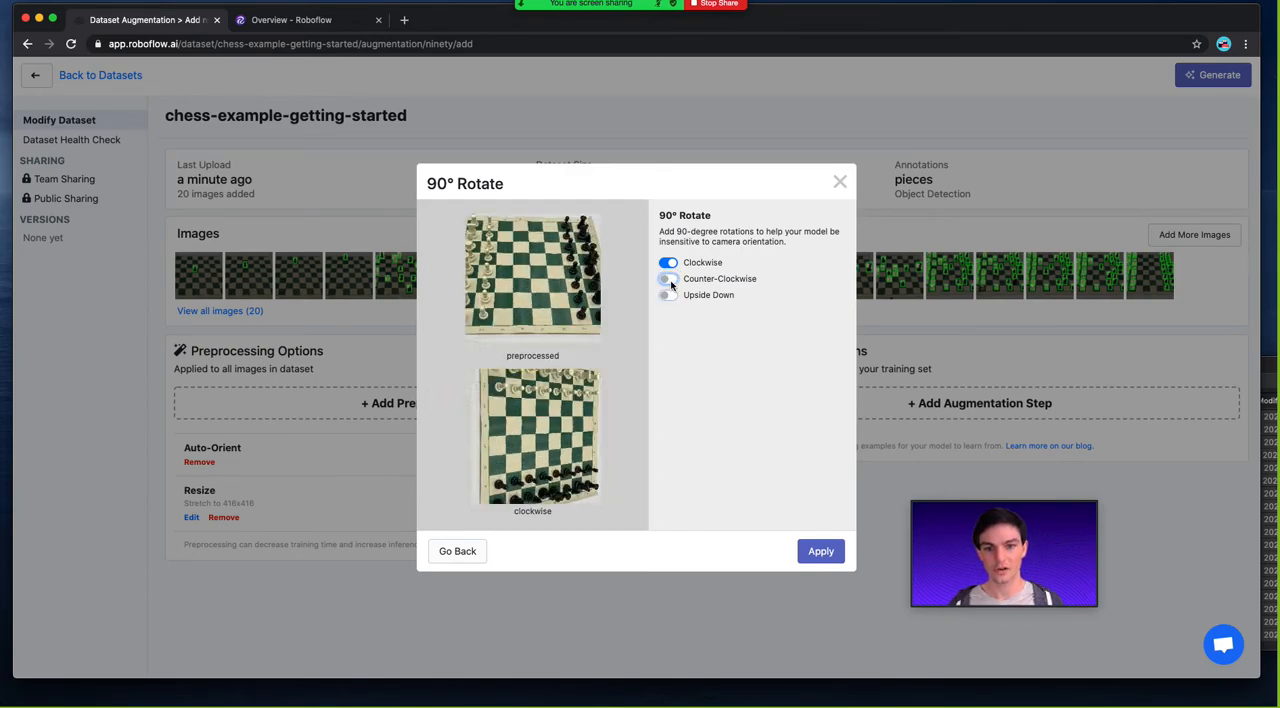
click(668, 263)
click(818, 551)
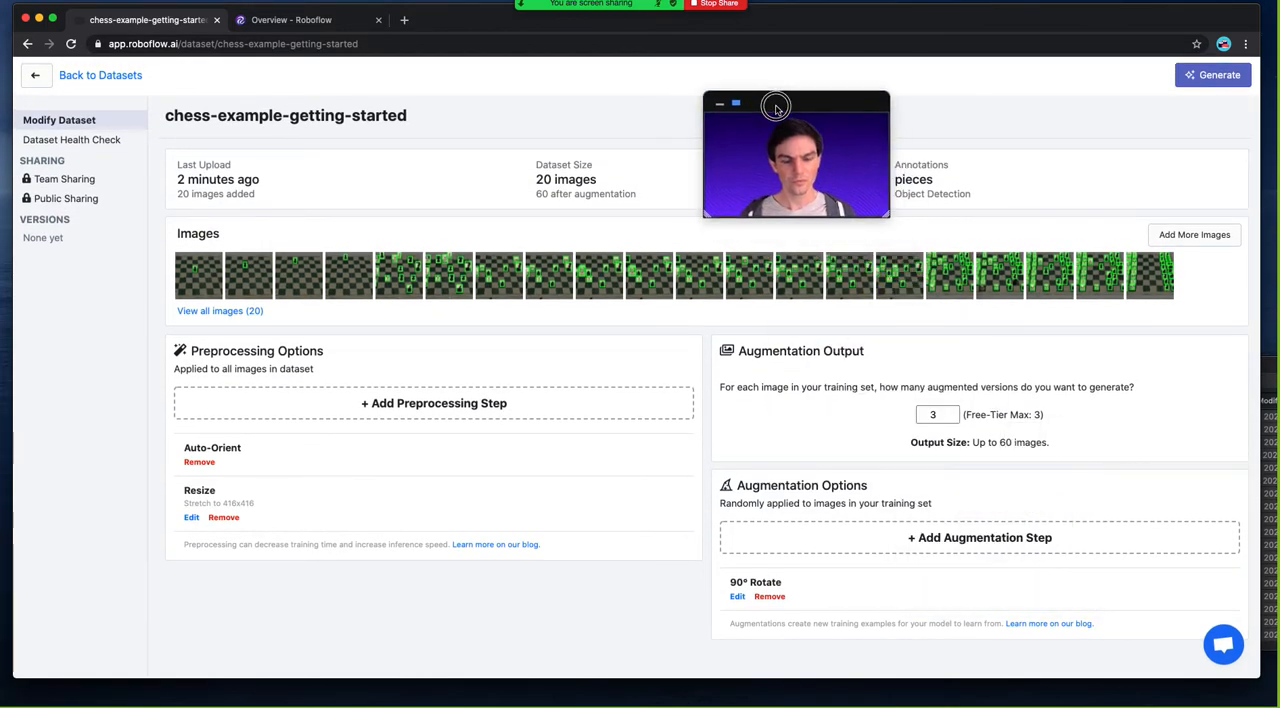
Add an image-level Brightness augmentation of 20% for both brightening and darkening.
click(952, 547)
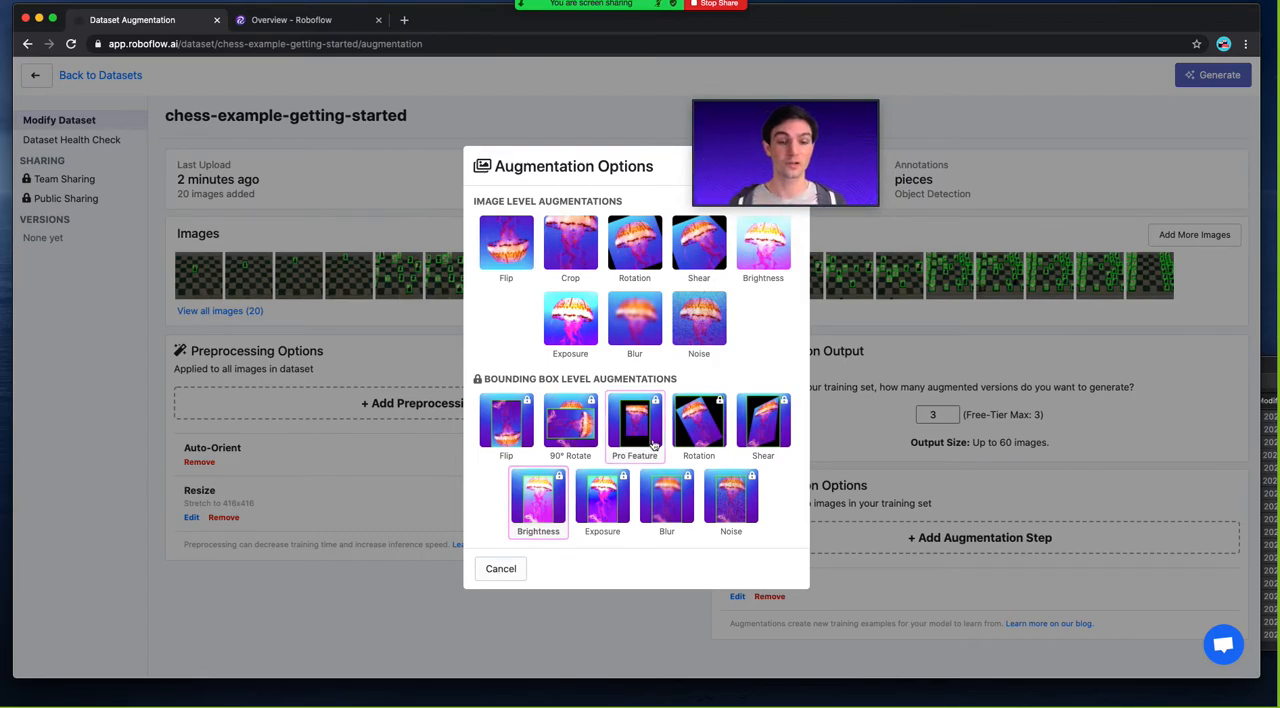
click(752, 280)
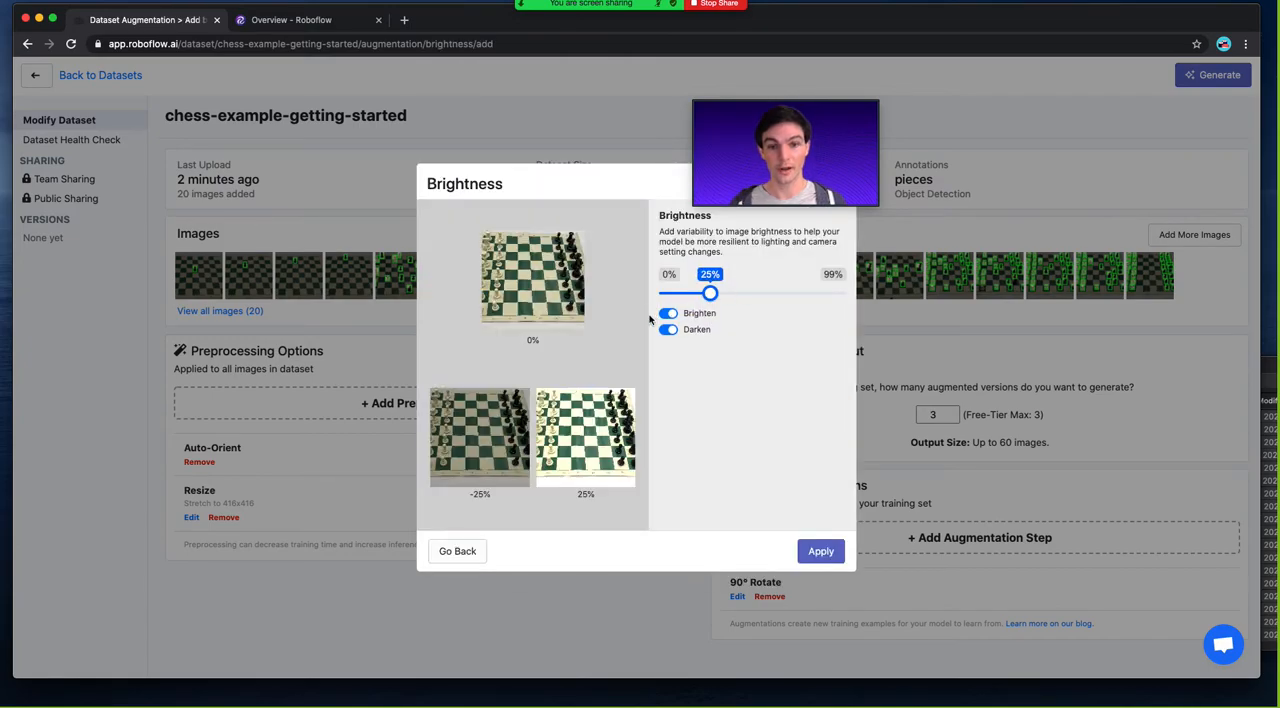
drag(713, 289, 703, 295)
click(821, 552)
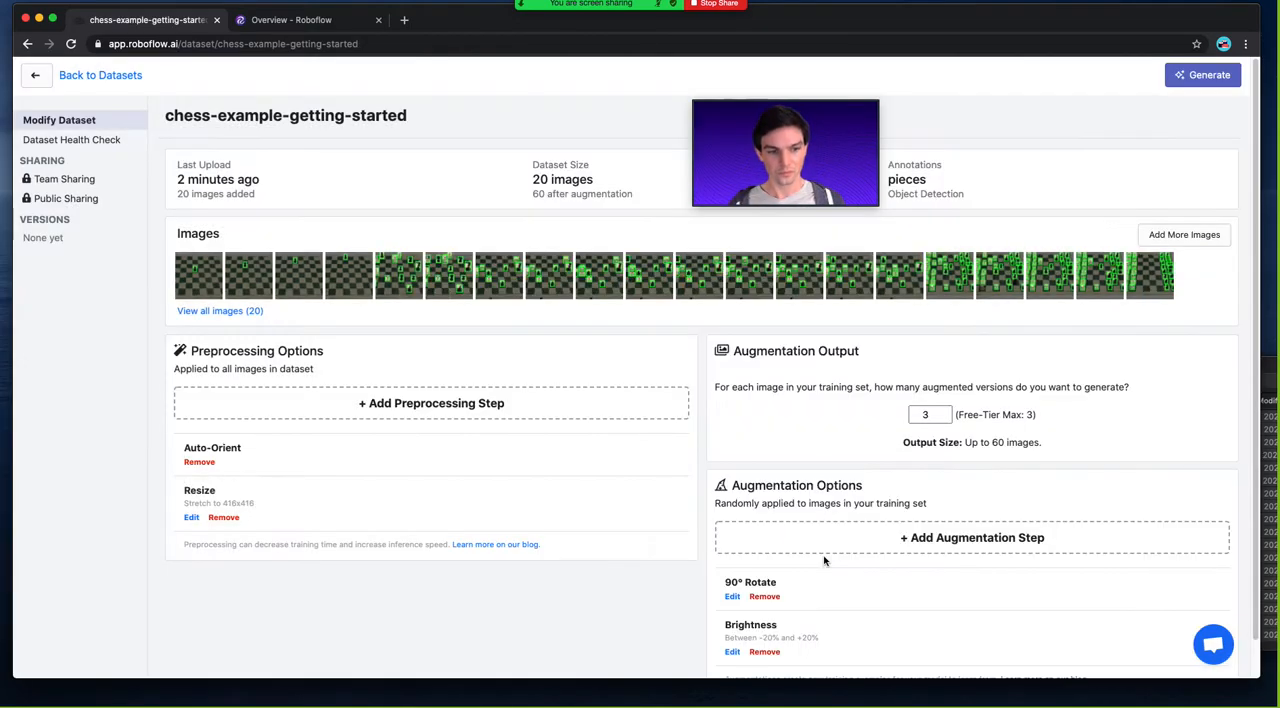
Check the augmentation output setting and dataset size, and generate a dataset version named v1.
click(929, 414)
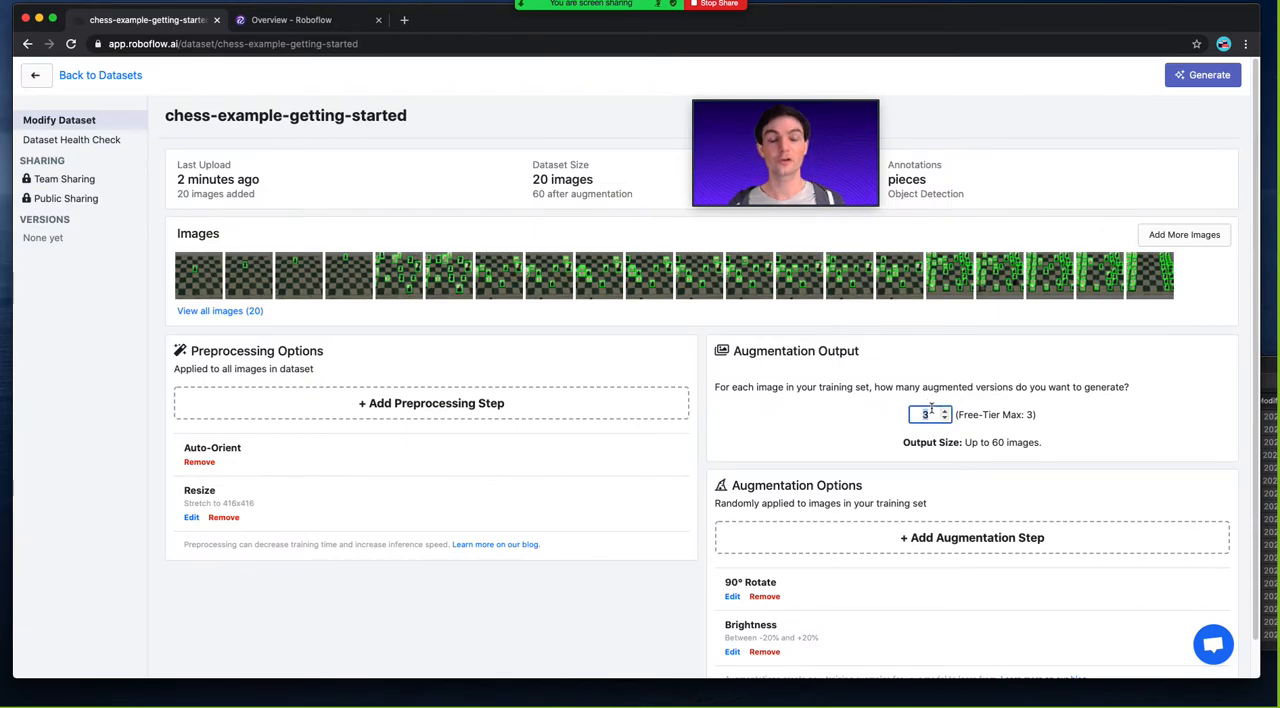
double_click(540, 179)
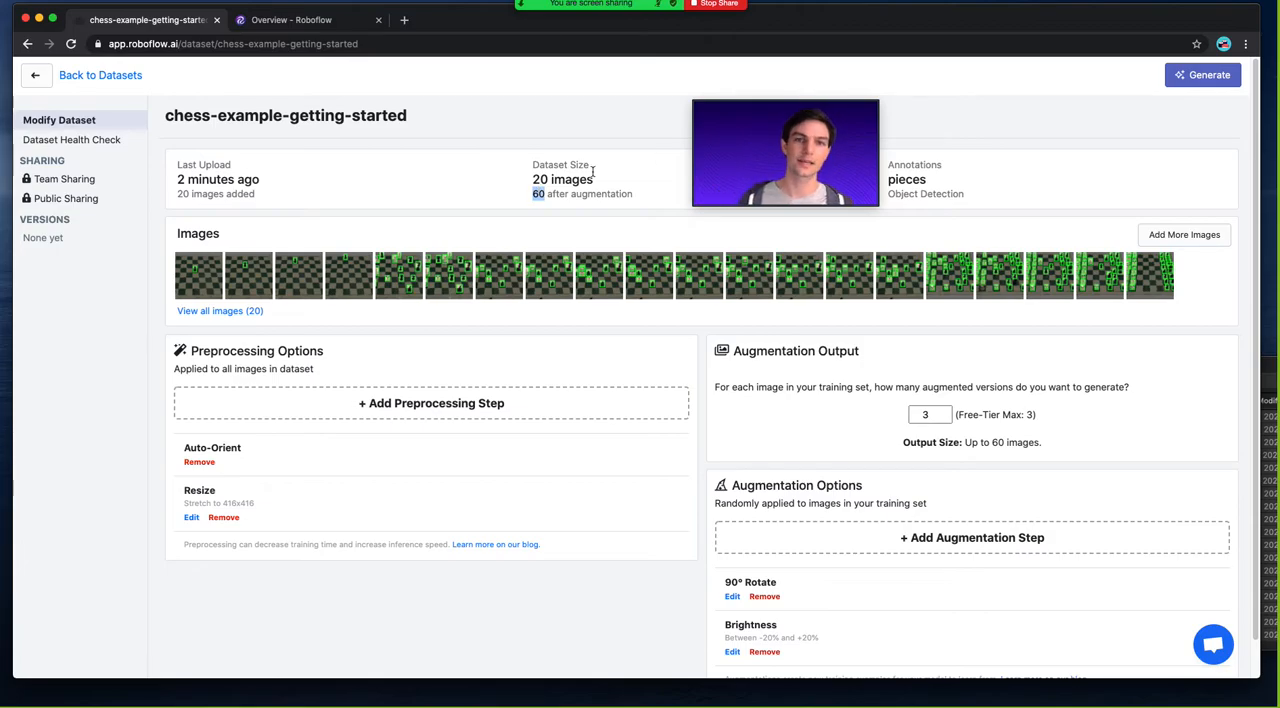
click(1207, 78)
click(536, 367)
text(v1)
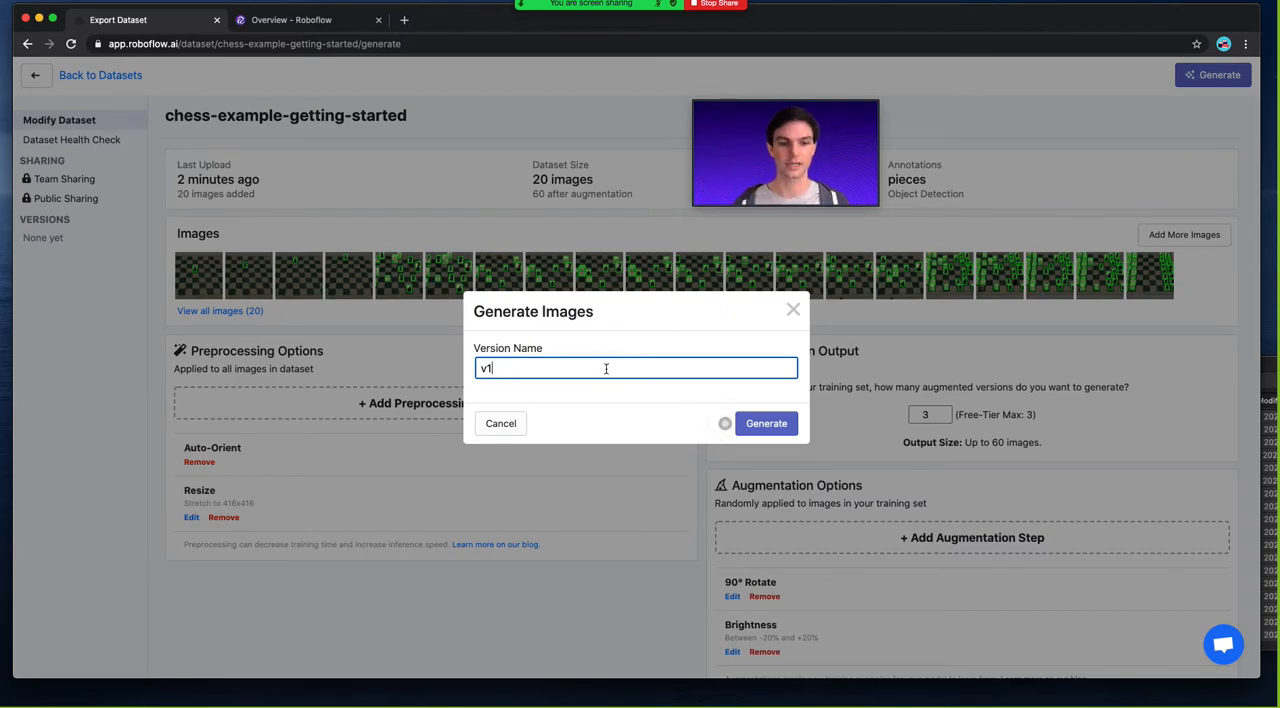
click(766, 425)
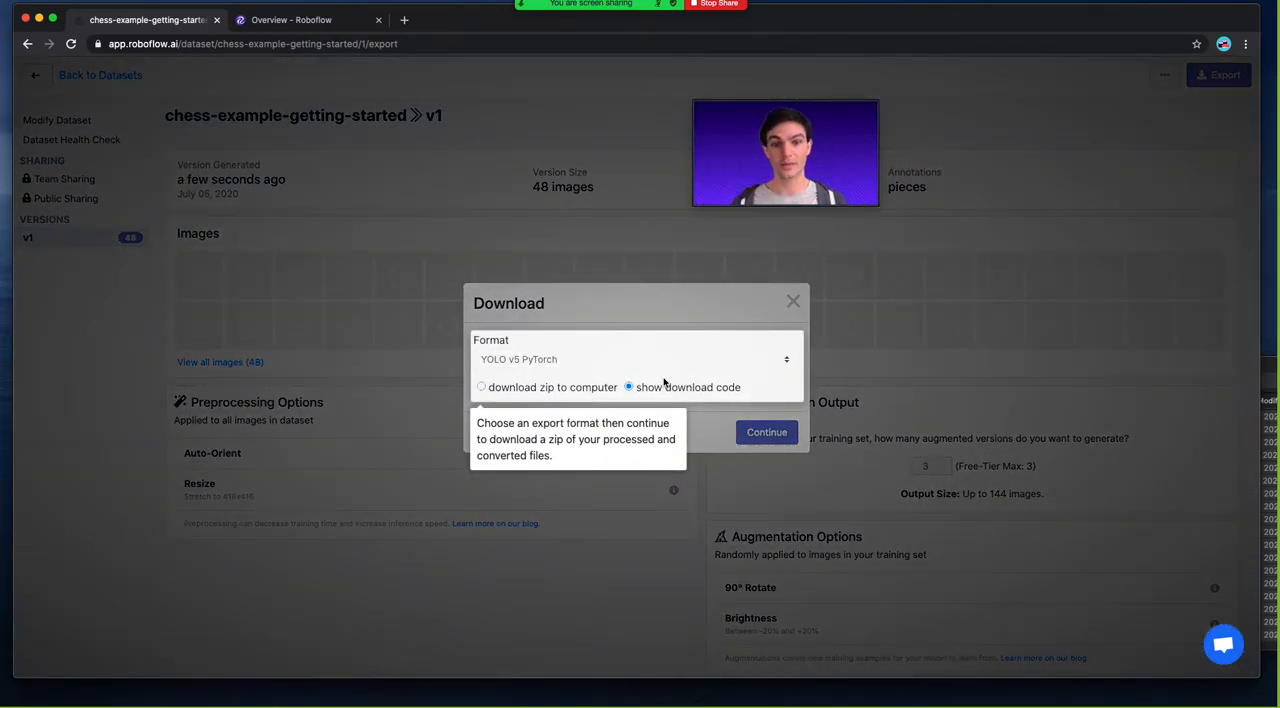
Dismiss the export guide and download dialog, and open one of version v1's generated images.
click(794, 304)
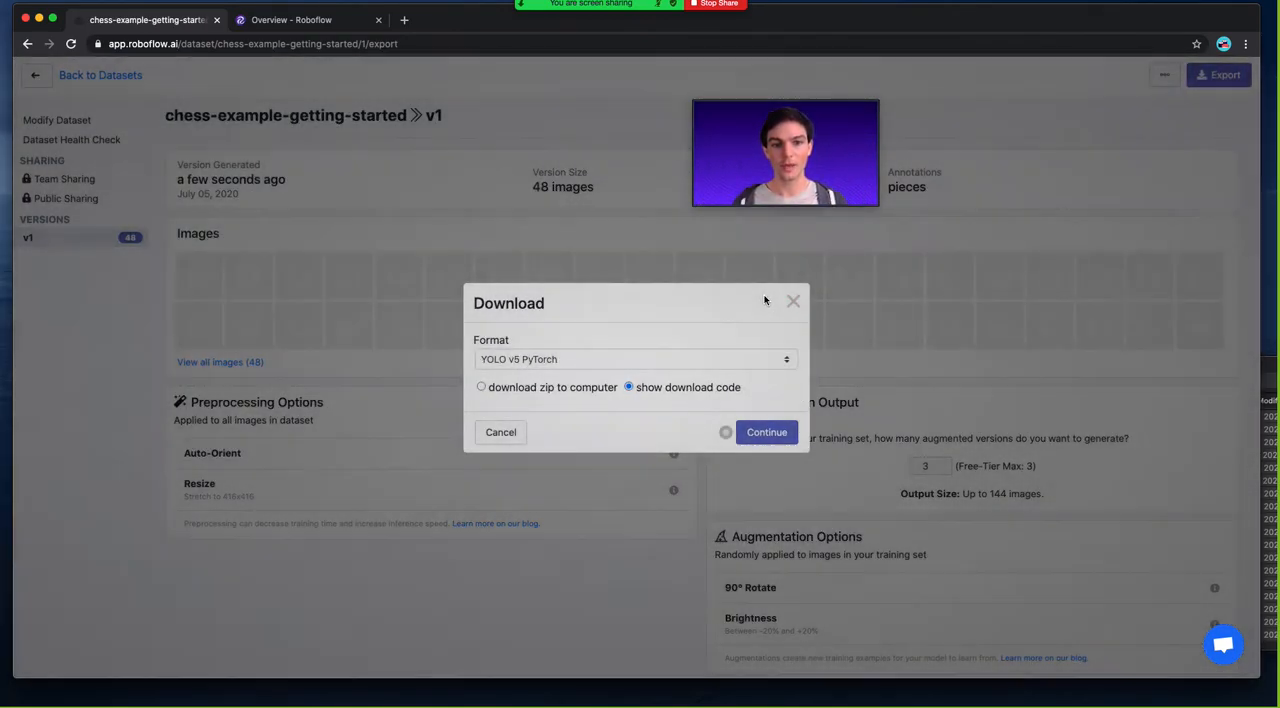
click(794, 304)
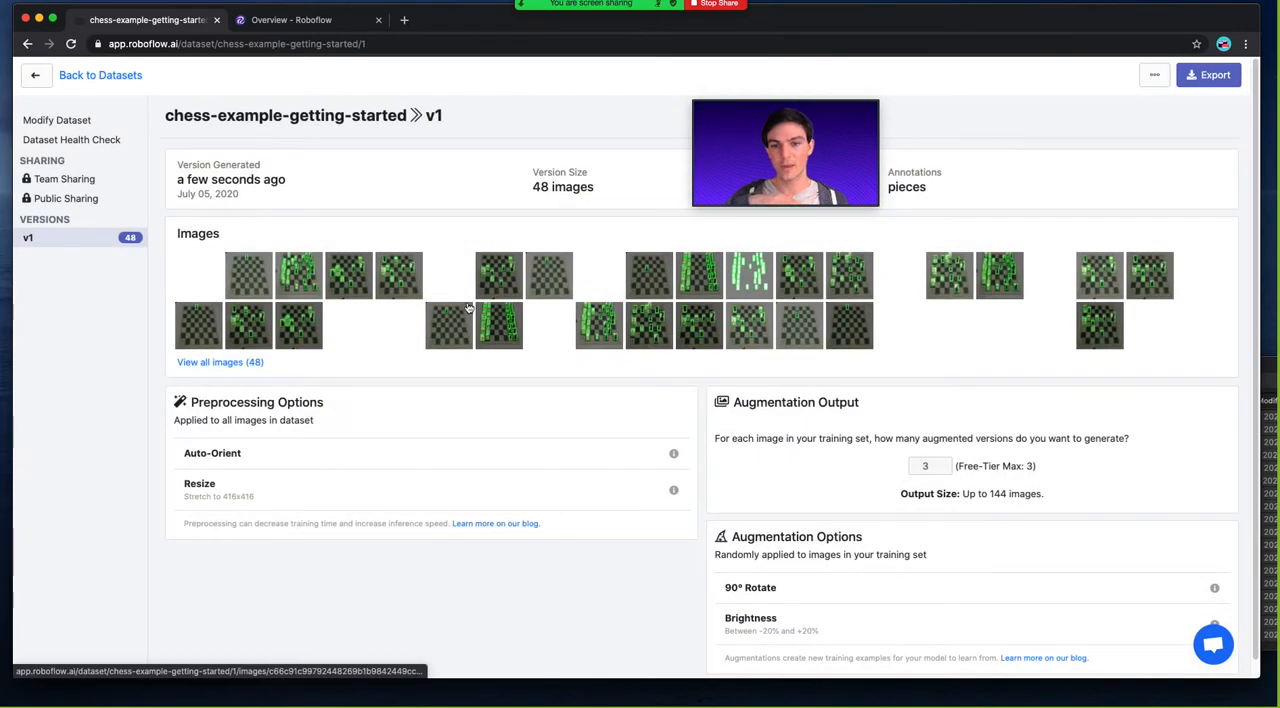
click(296, 286)
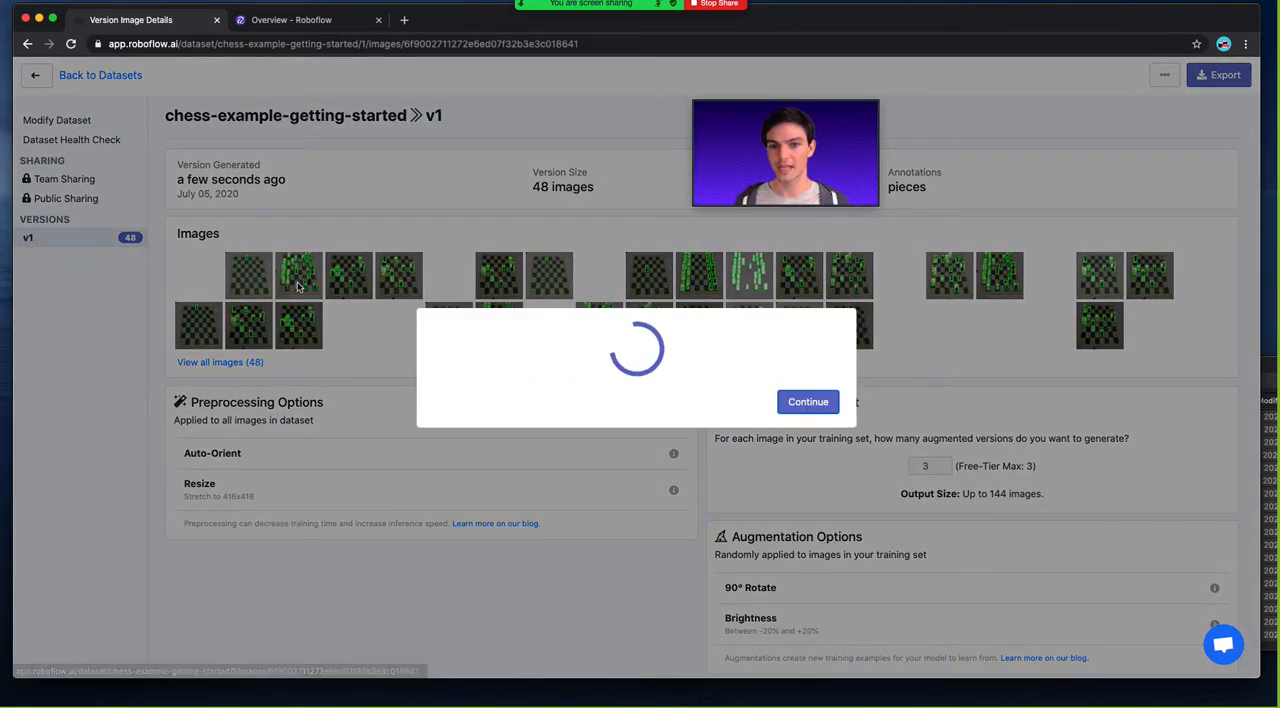
Preview several generated images of version v1 one after another, including IMG_0159_JPG and IMG_0299_JPG.
click(339, 313)
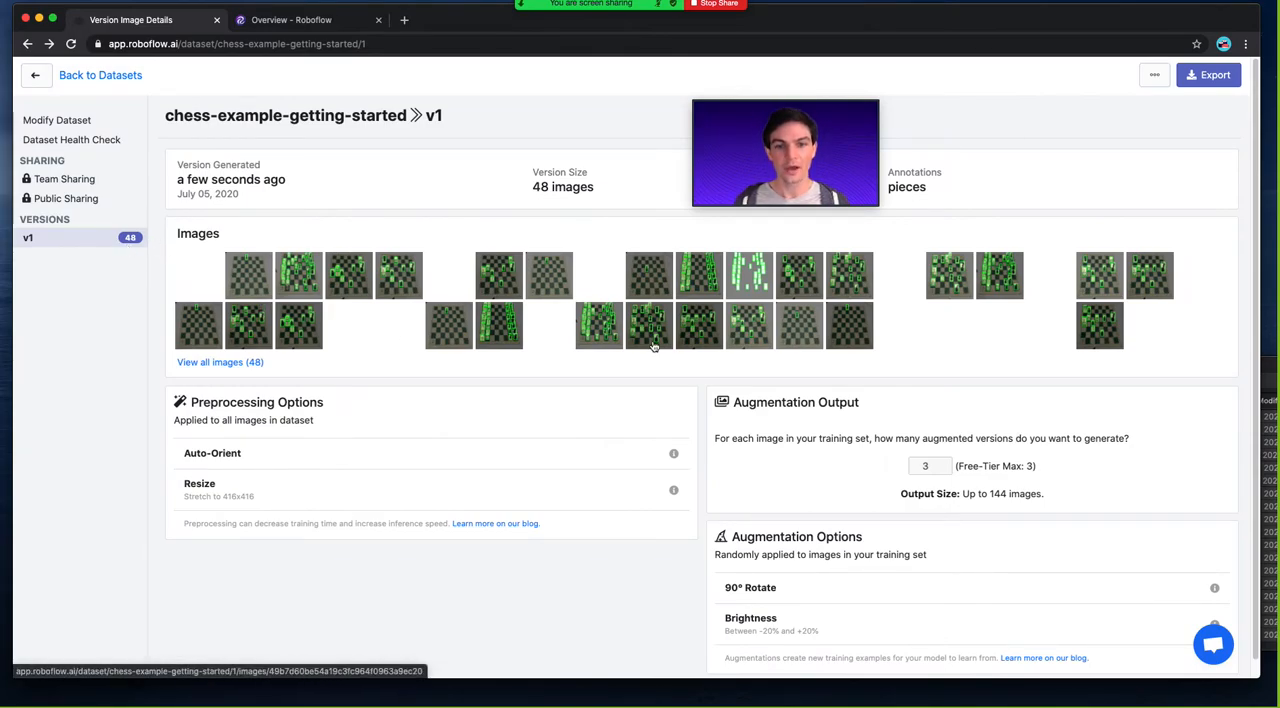
click(700, 276)
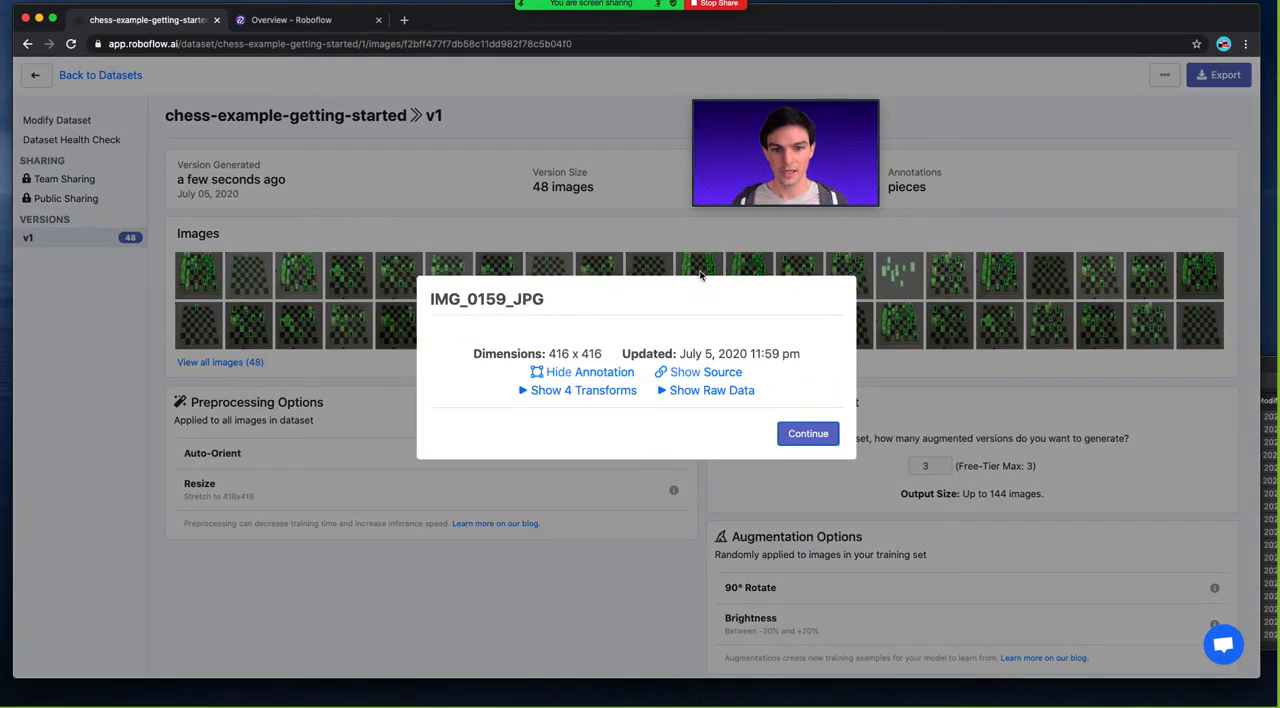
click(308, 318)
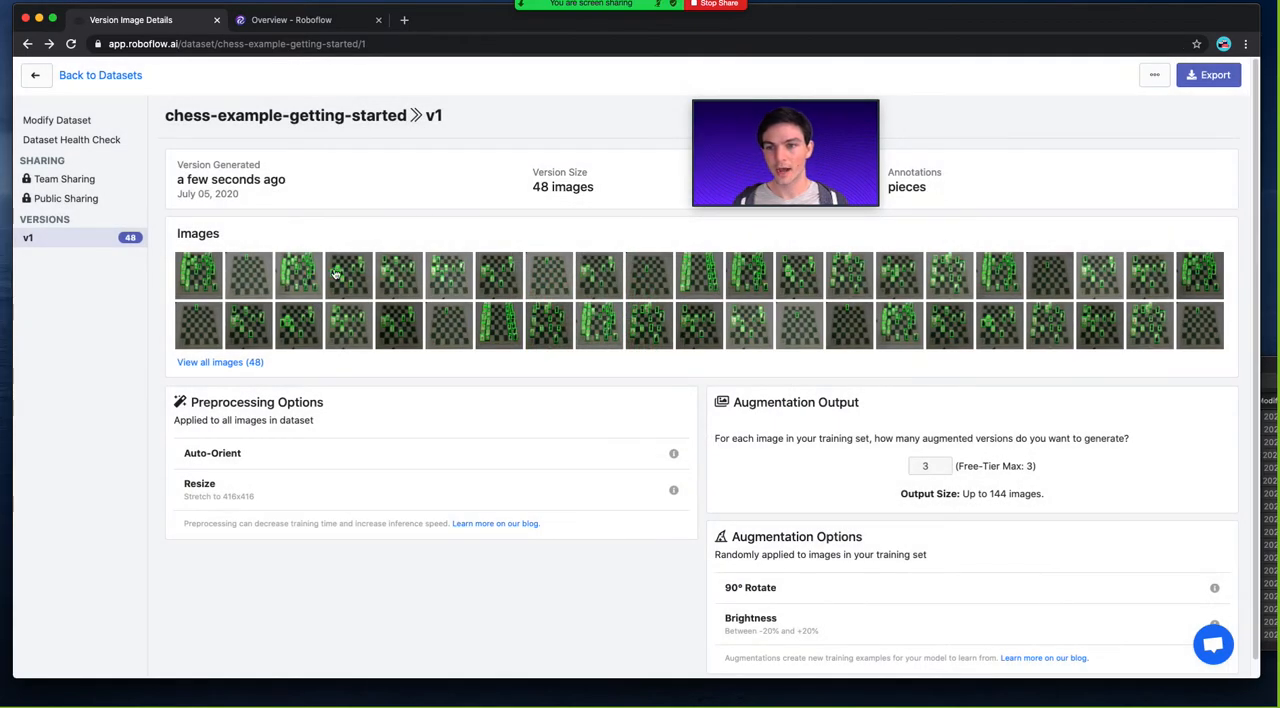
click(405, 330)
click(317, 343)
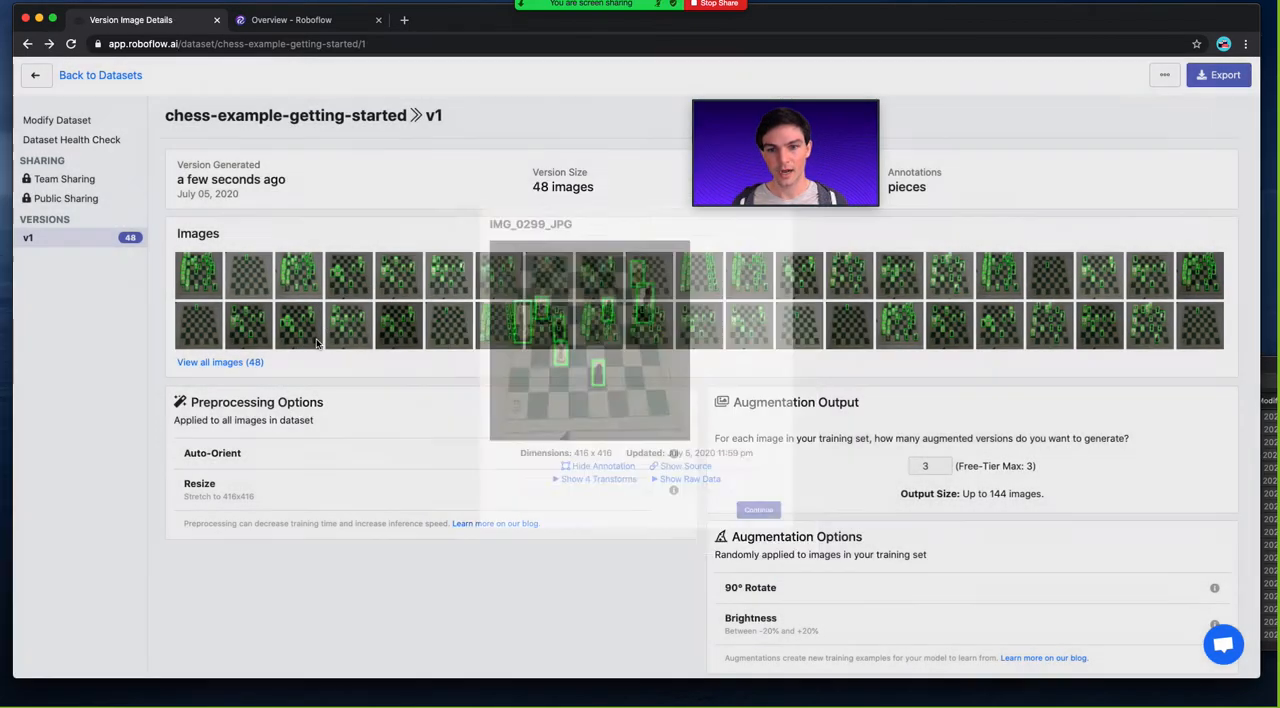
Open generated image IMG_0169_JPG to check its annotations and pixel dimensions, and close the preview.
click(892, 342)
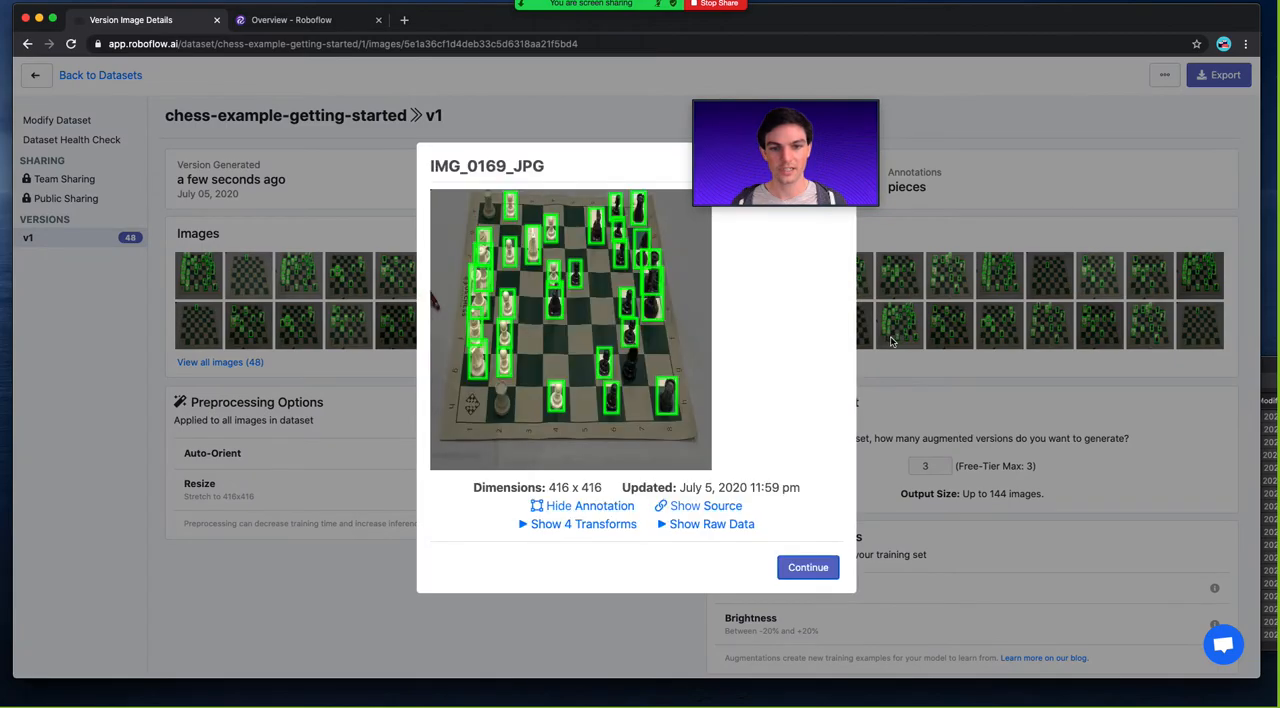
drag(549, 487, 612, 487)
click(625, 480)
click(925, 417)
scroll(846, 458, down, 1)
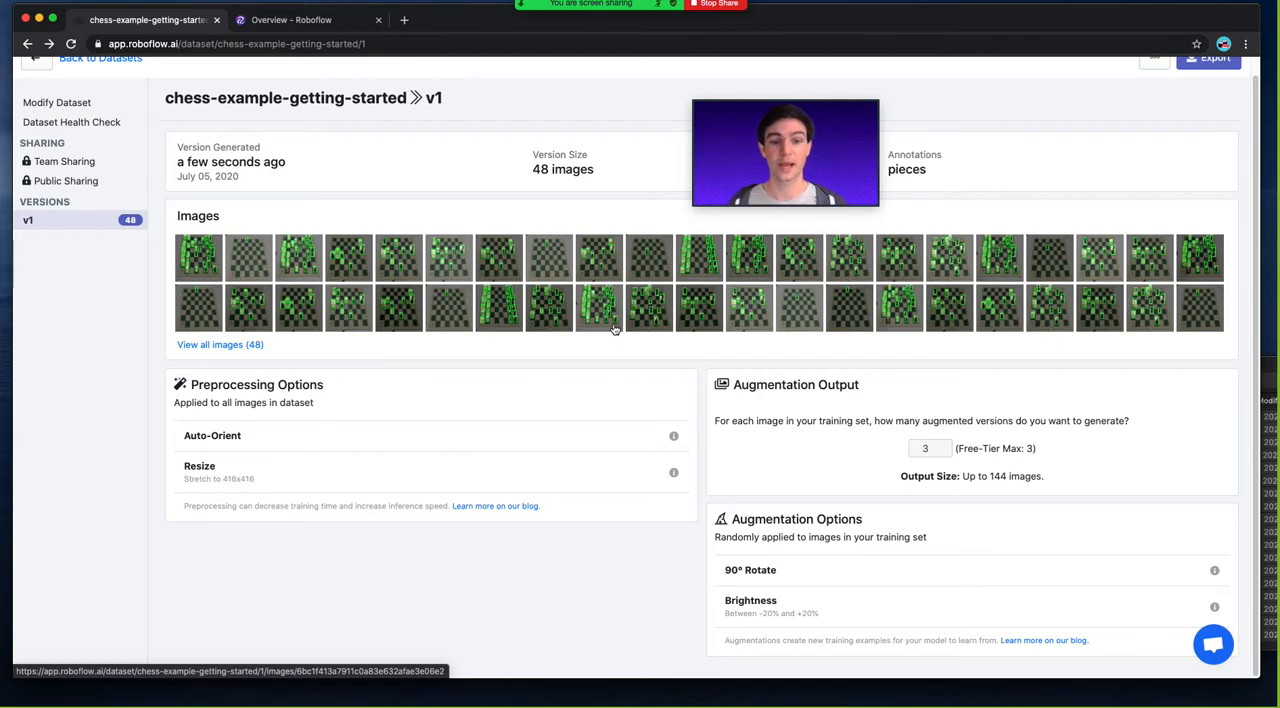
drag(764, 108, 707, 96)
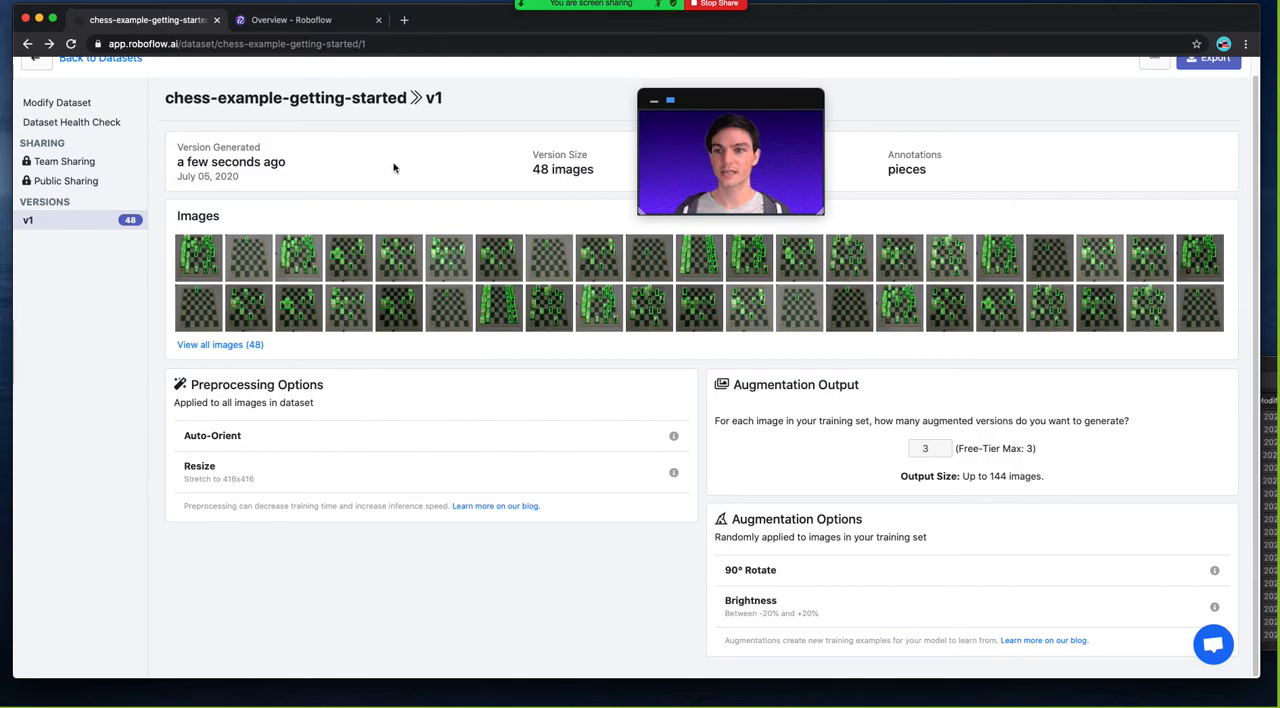
Open the export dialog for version v1 and check the available formats, keeping YOLO v5 PyTorch with download code.
click(1213, 58)
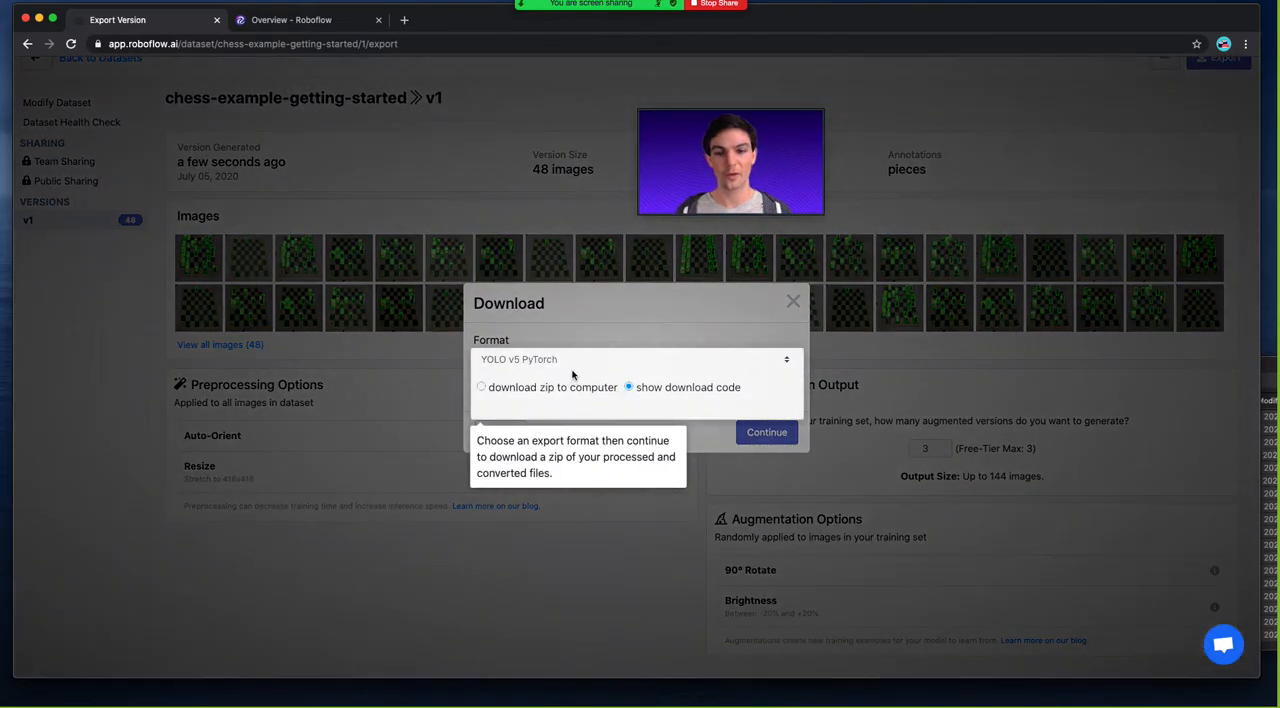
click(571, 364)
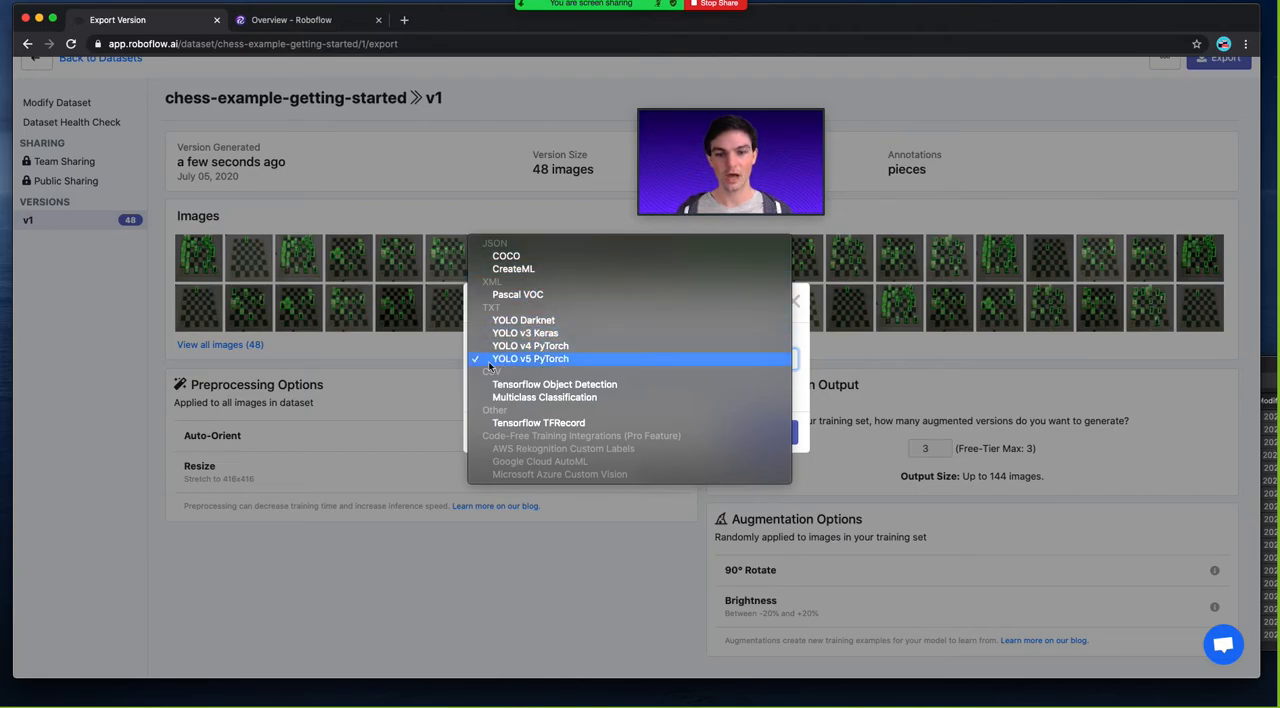
click(464, 419)
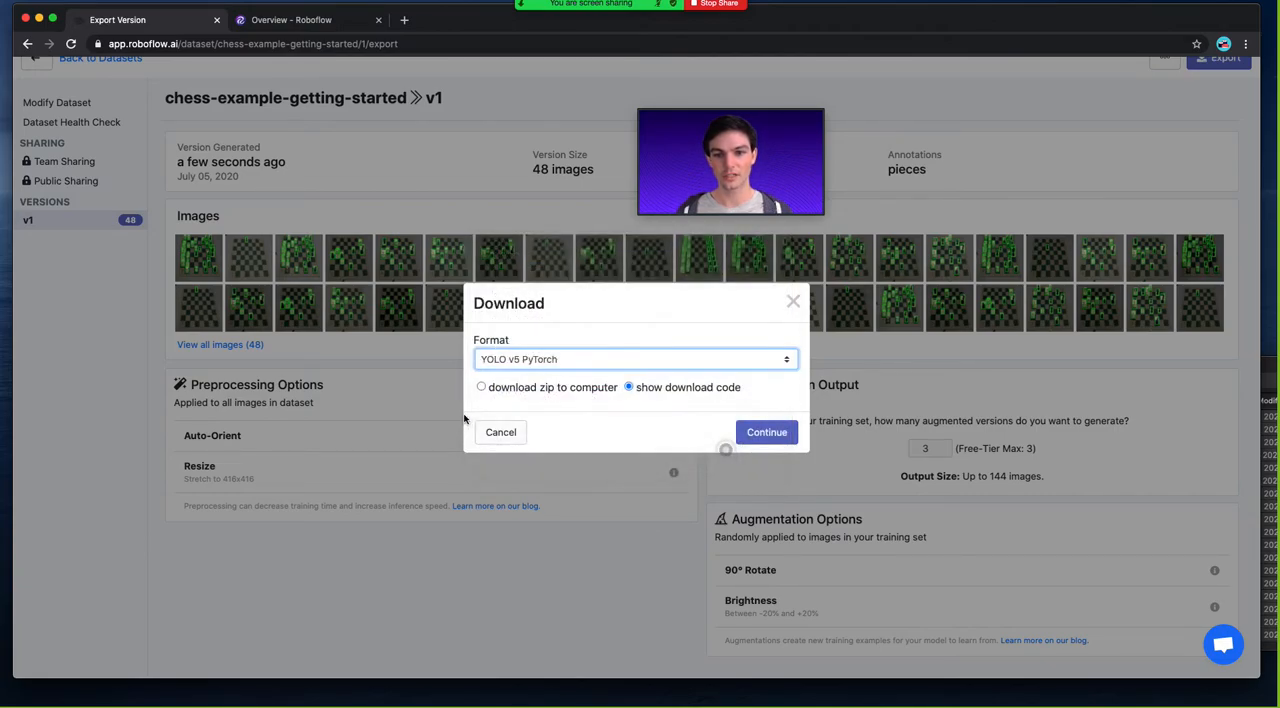
Open the YOLOv5 Colab Notebook from models.roboflow.ai in the browser and place its tab beside the dataset export tab.
click(405, 20)
text(models)
key(Return)
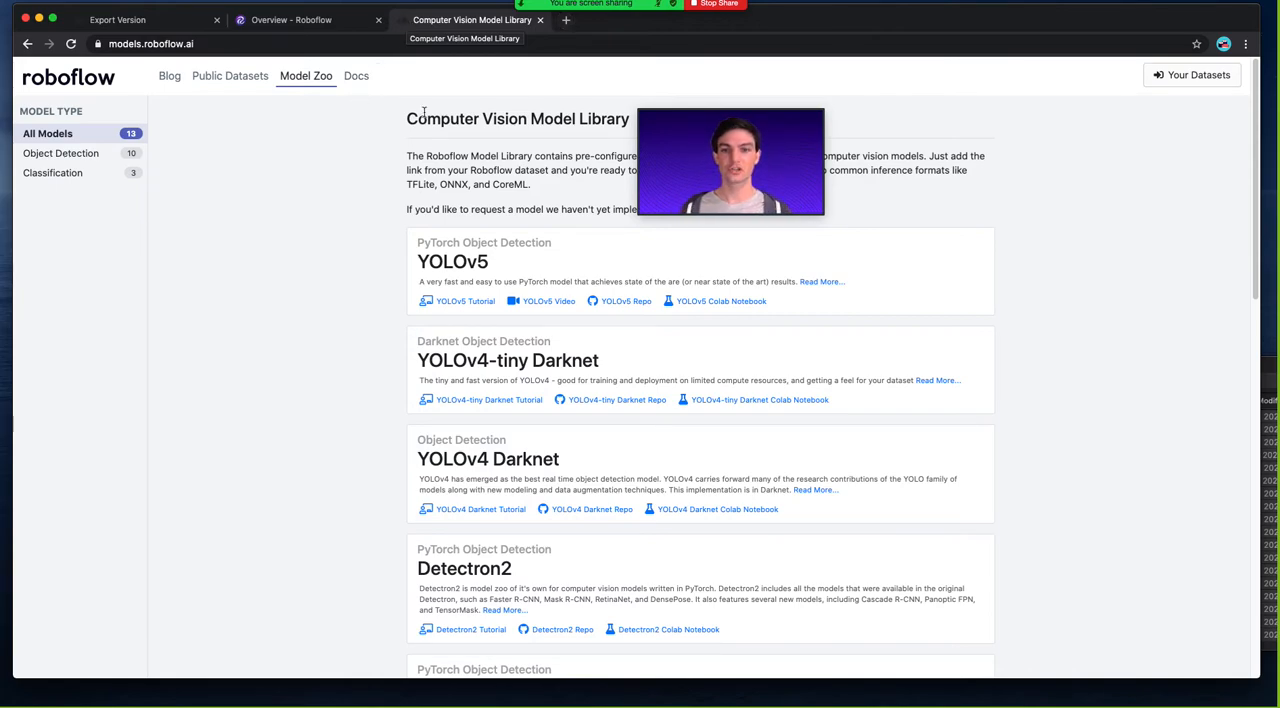
super+click(705, 302)
click(604, 24)
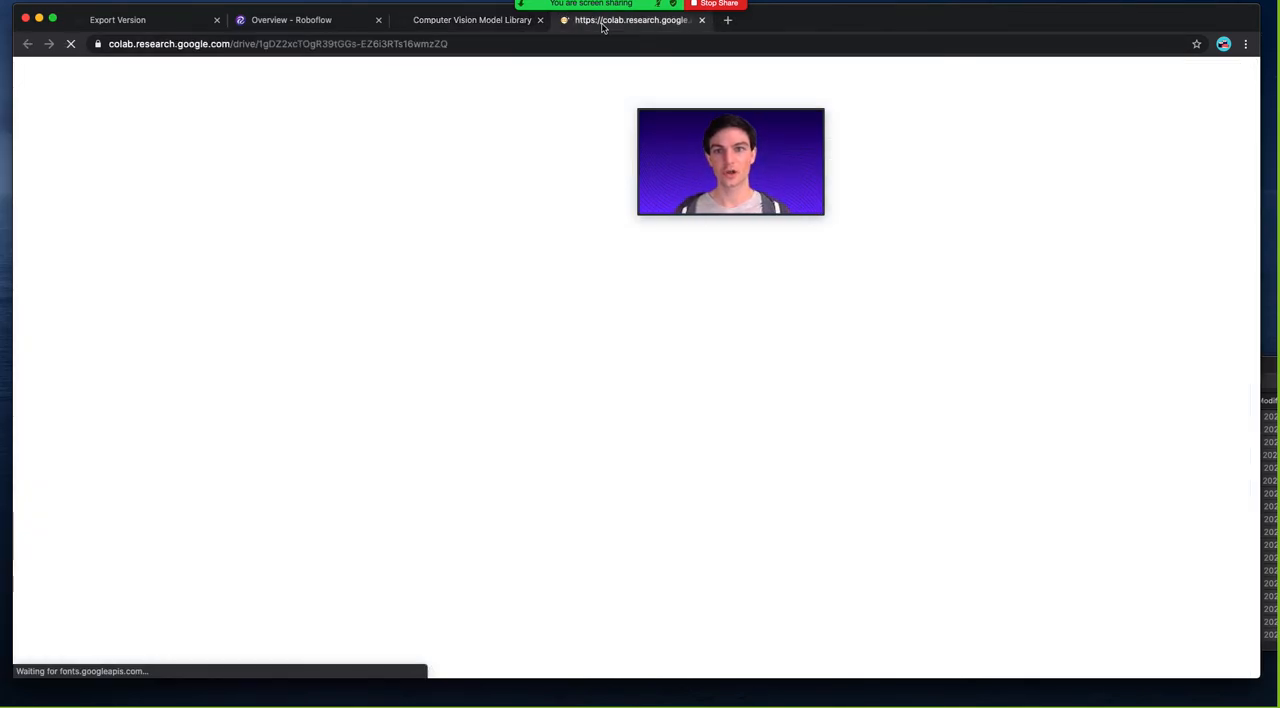
drag(606, 23, 310, 22)
Save a copy of the Colab notebook in Drive and rename it jn-Roboflow-Custom-YOLOv5.
click(68, 89)
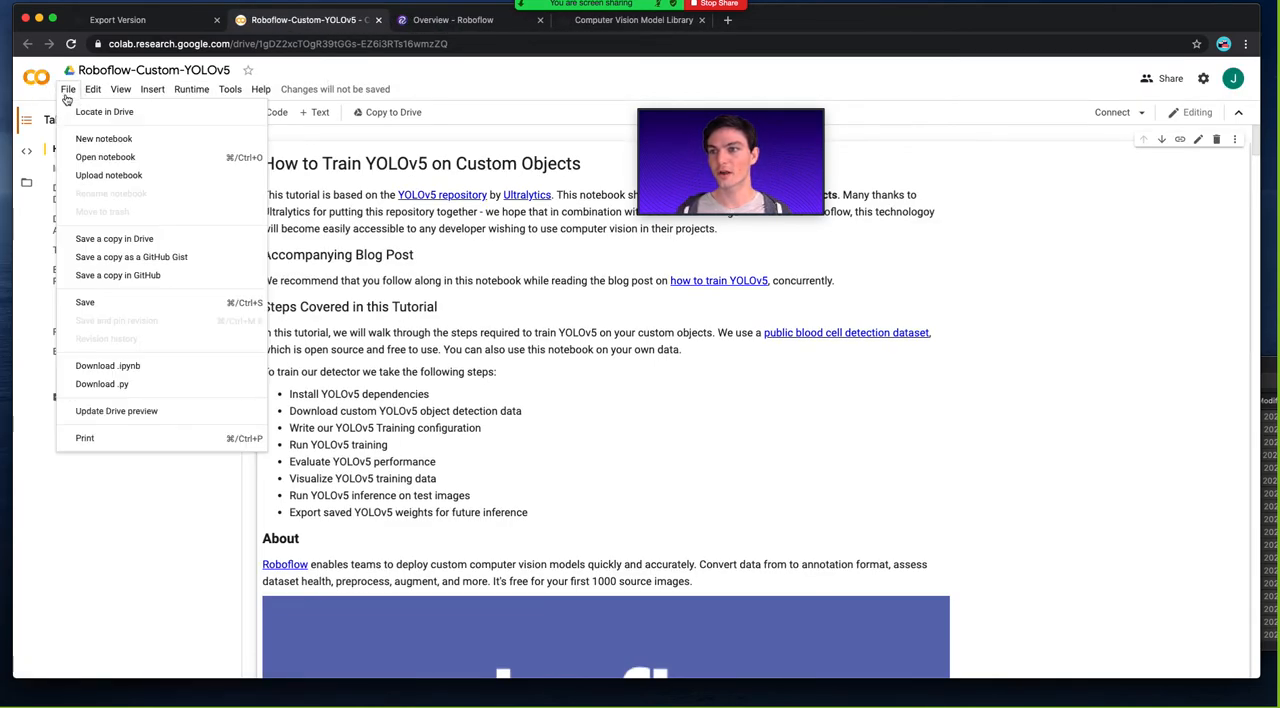
click(89, 248)
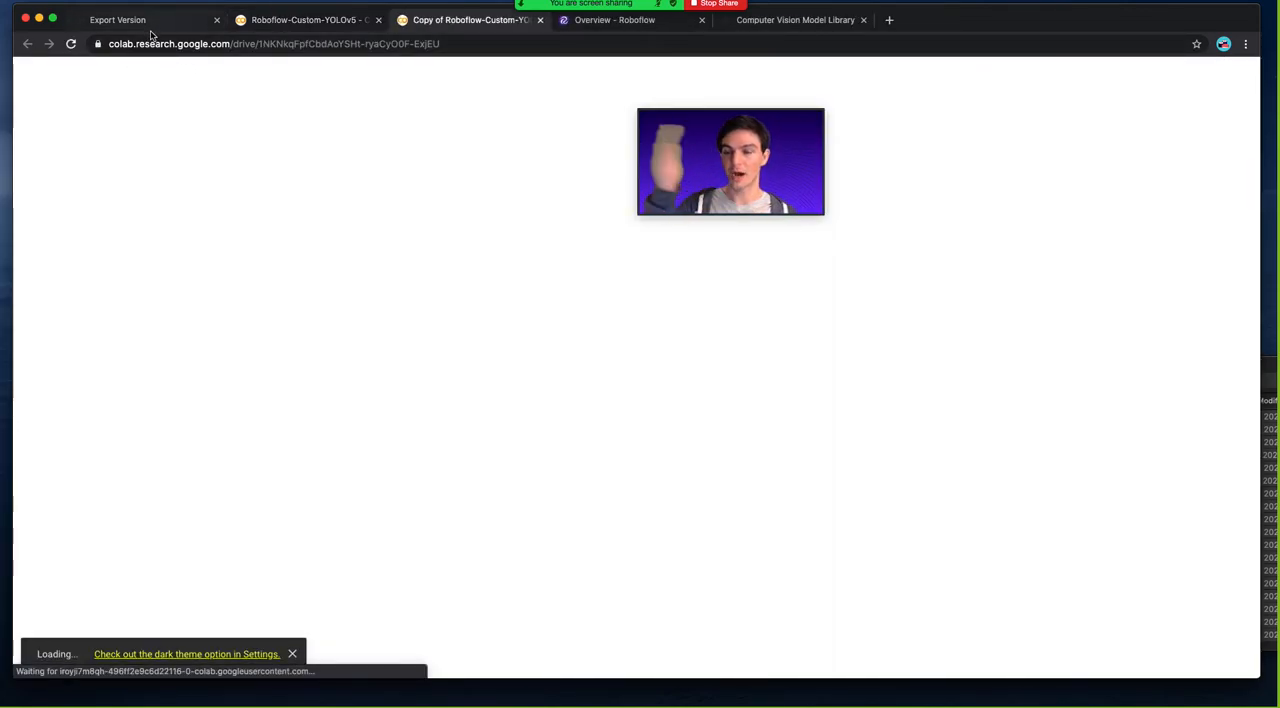
drag(127, 68, 72, 70)
text(jn-)
key(Return)
Select the placeholder curl download line in the notebook's "Export code snippet and paste here" cell.
scroll(309, 326, down, 7)
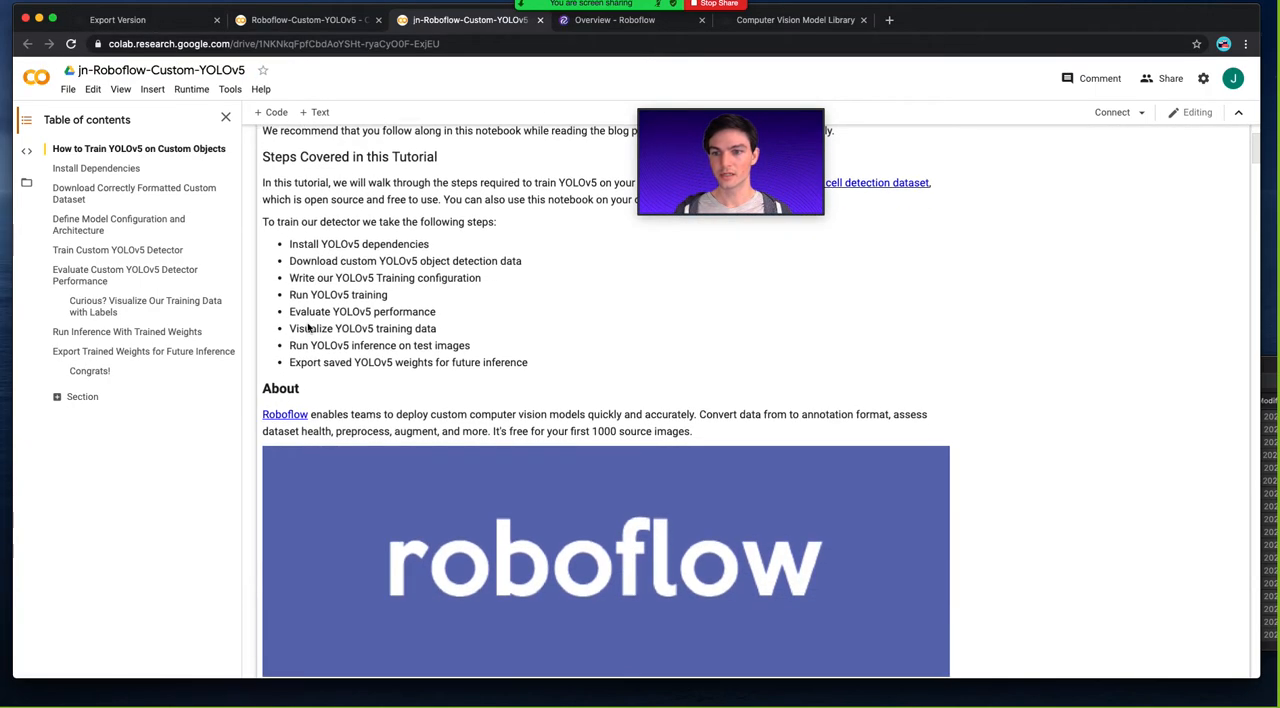
scroll(307, 322, down, 15)
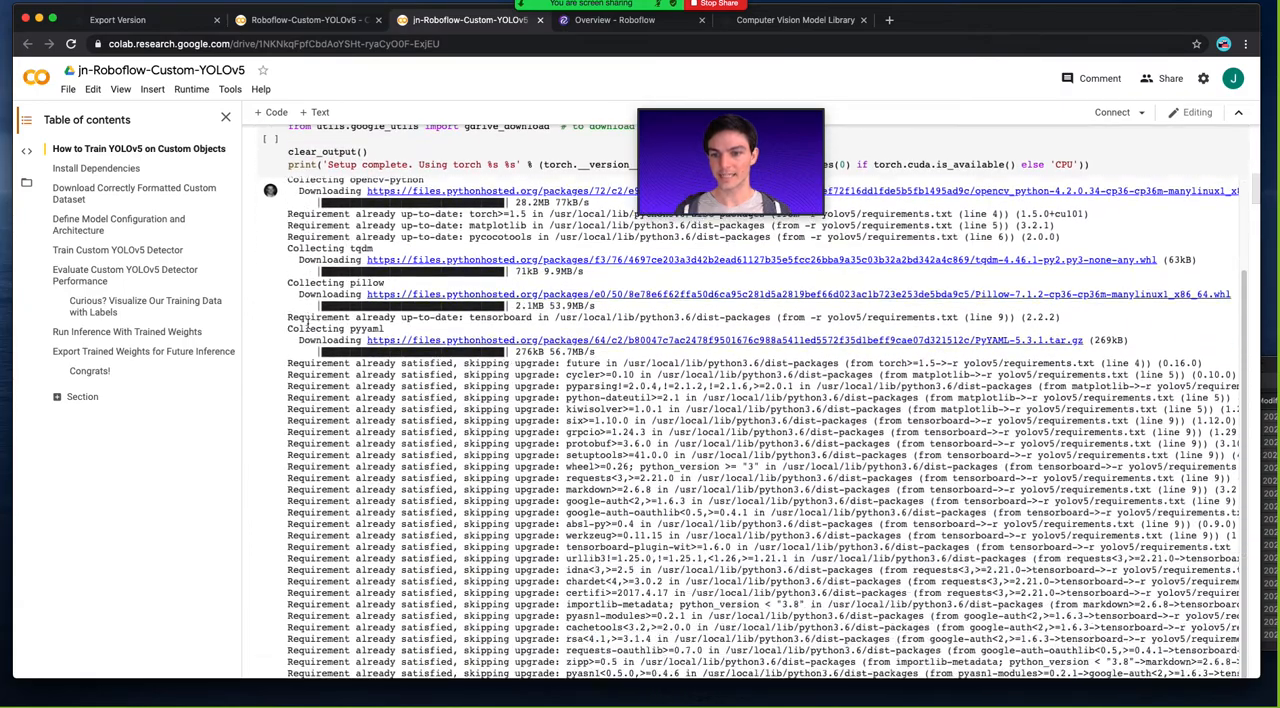
scroll(307, 322, down, 8)
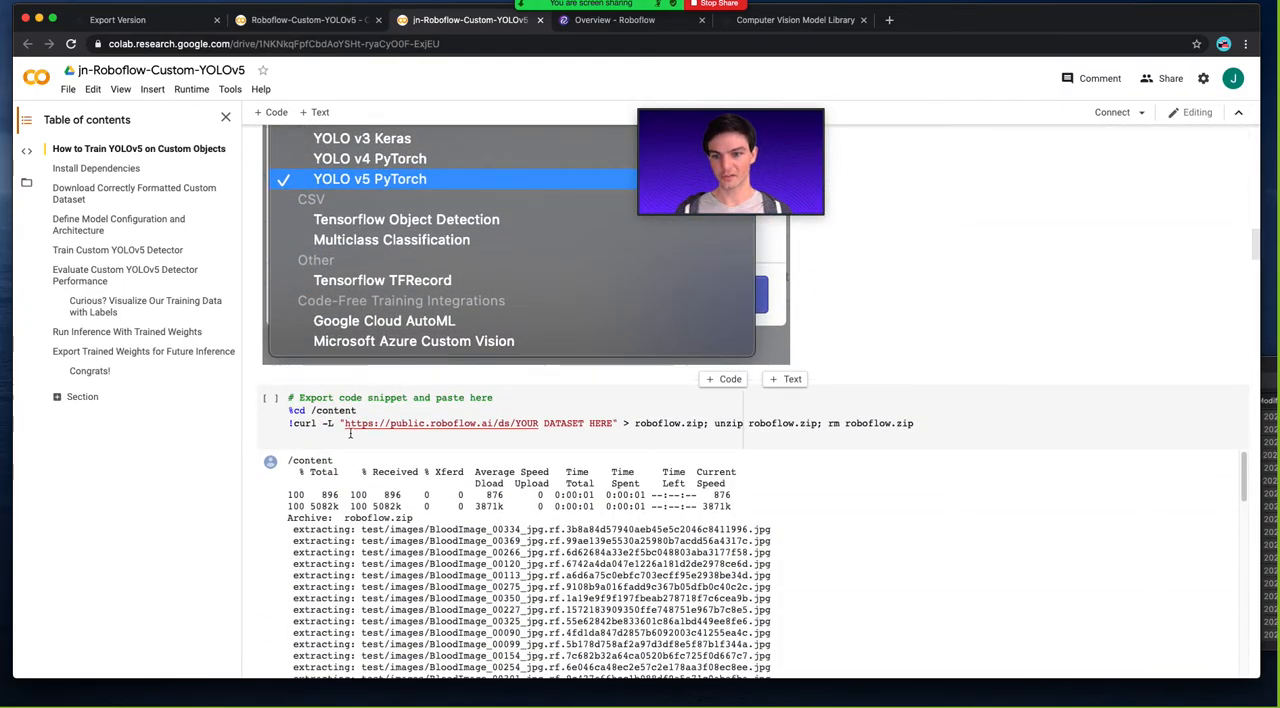
triple_click(342, 425)
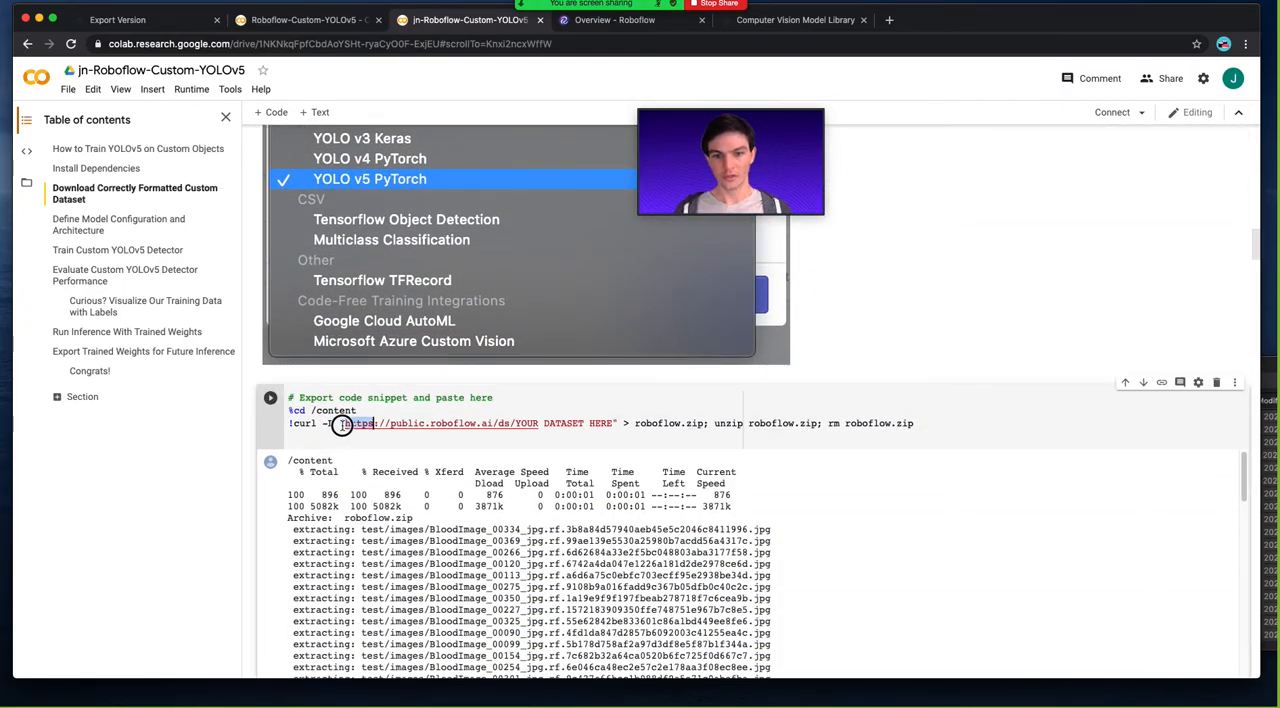
triple_click(321, 424)
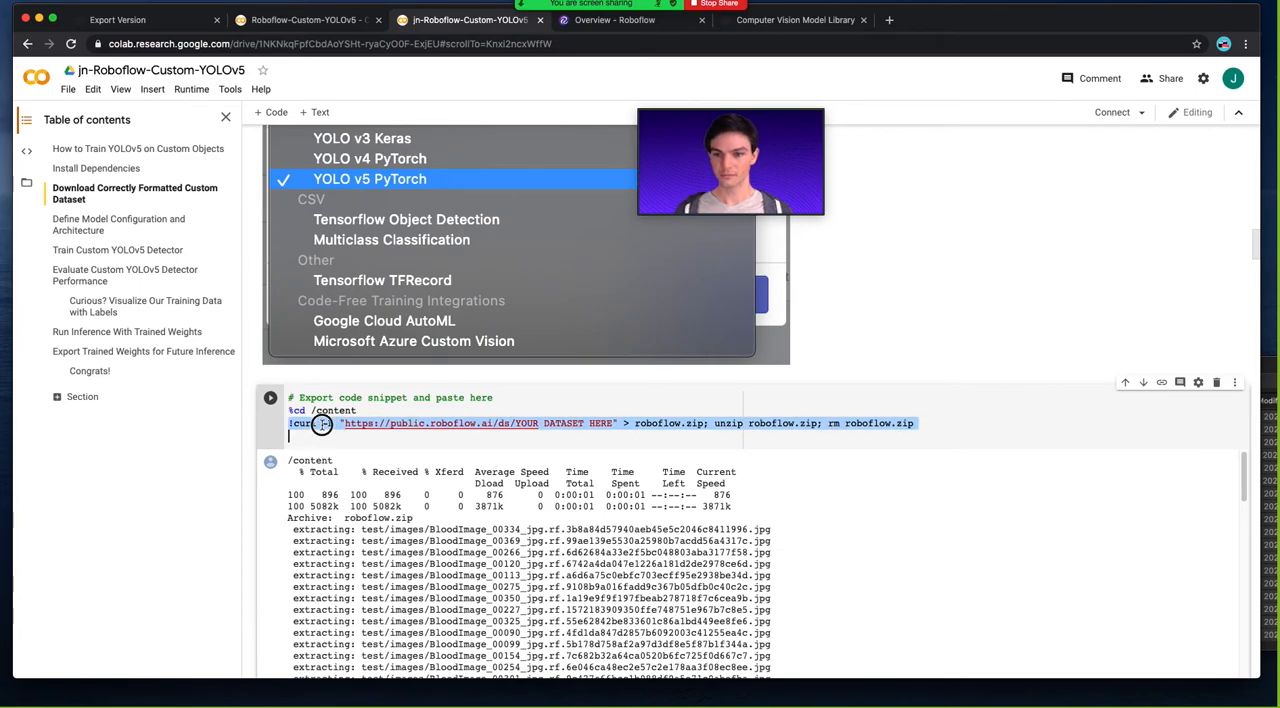
Switch back to the Roboflow export, generate version v1's notebook download code in a YOLO PyTorch format, and dismiss it.
click(188, 27)
click(580, 358)
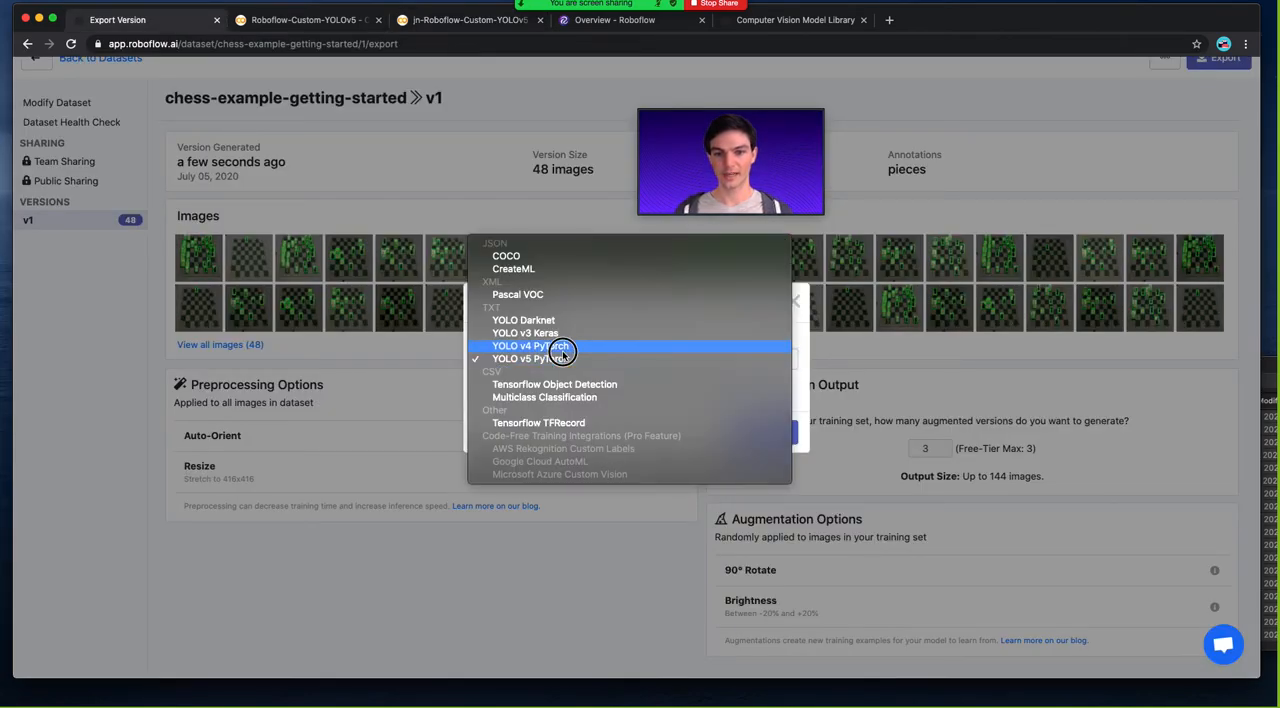
click(563, 349)
click(770, 436)
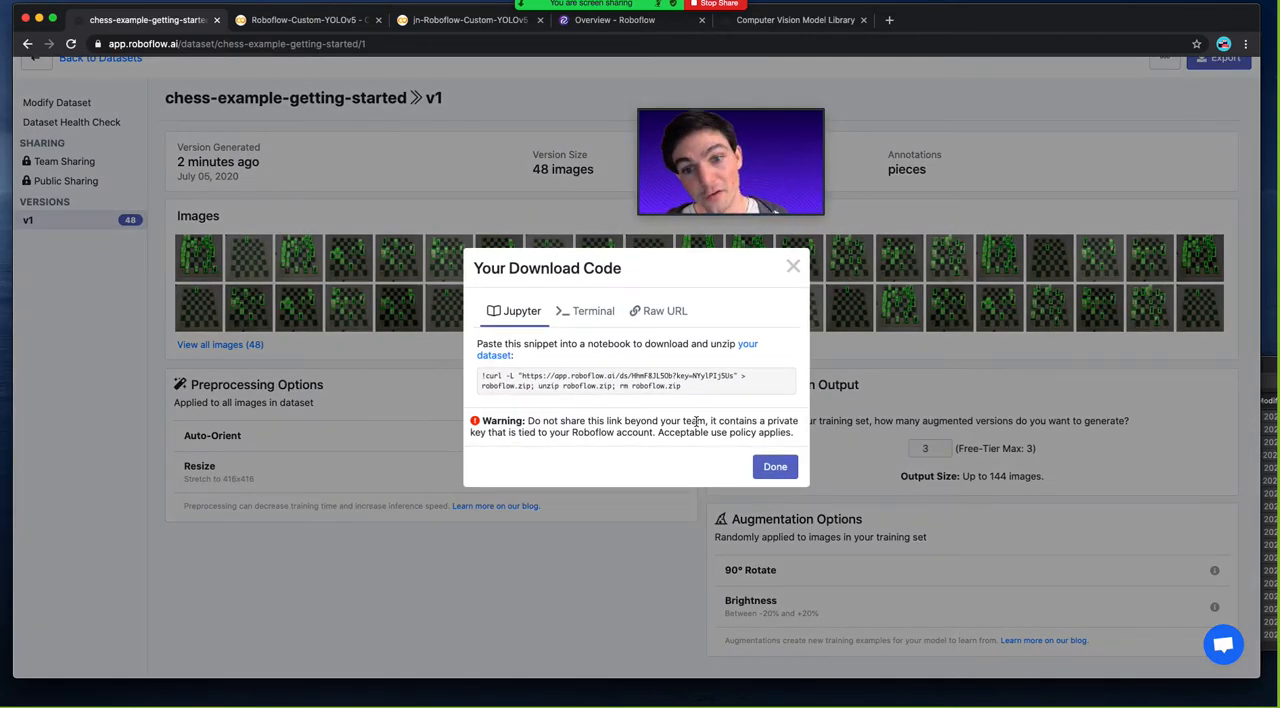
click(793, 266)
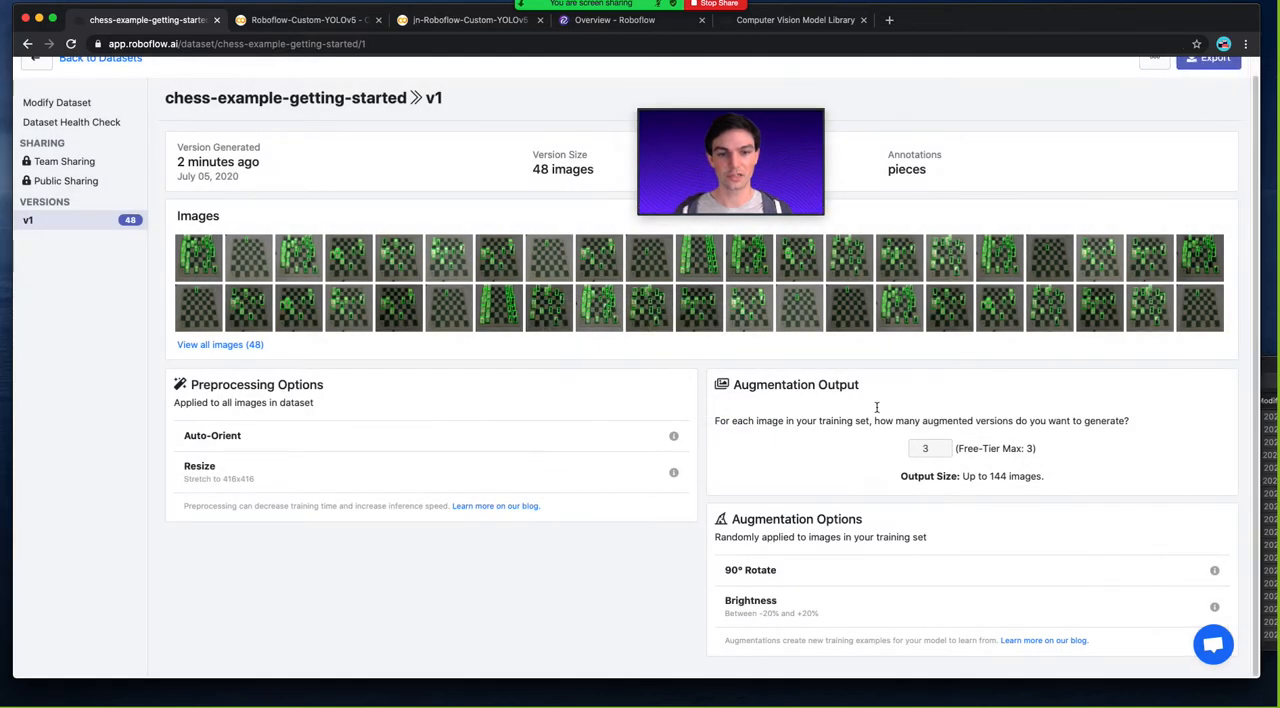
click(755, 479)
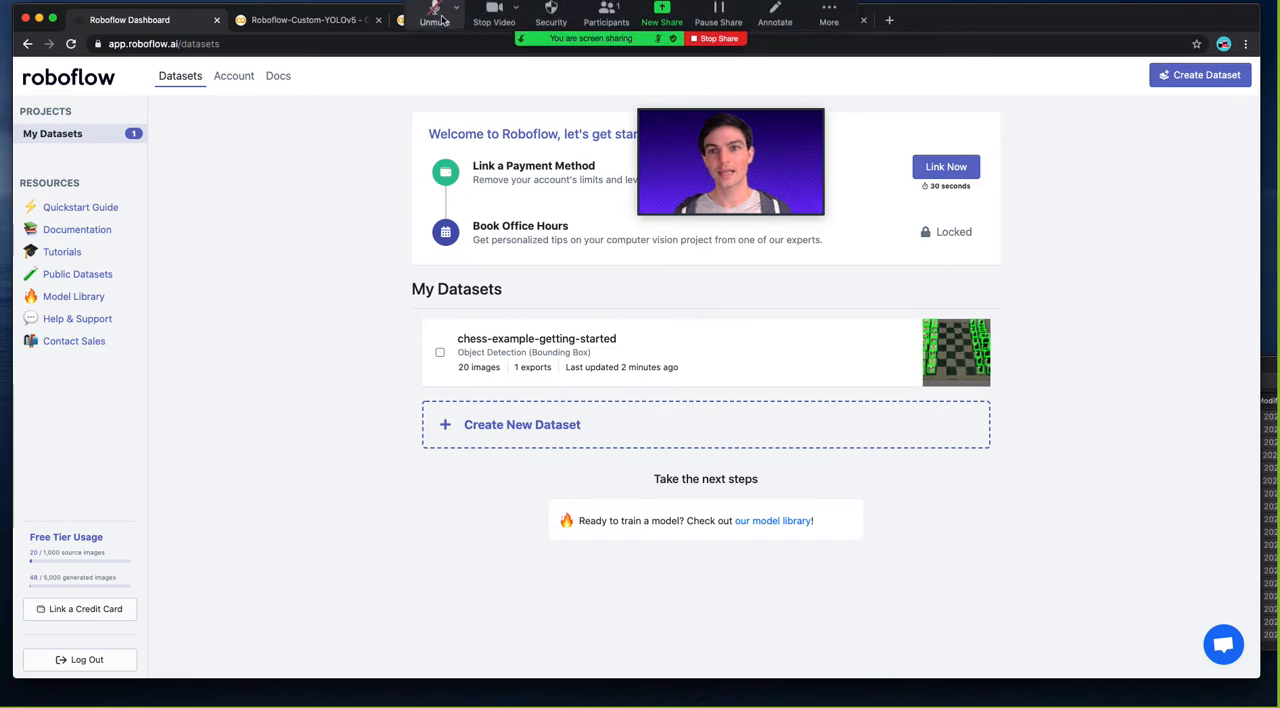
Reselect the curl download line in the copied notebook, and reopen the chess-example-getting-started dataset in Roboflow.
click(467, 28)
triple_click(399, 420)
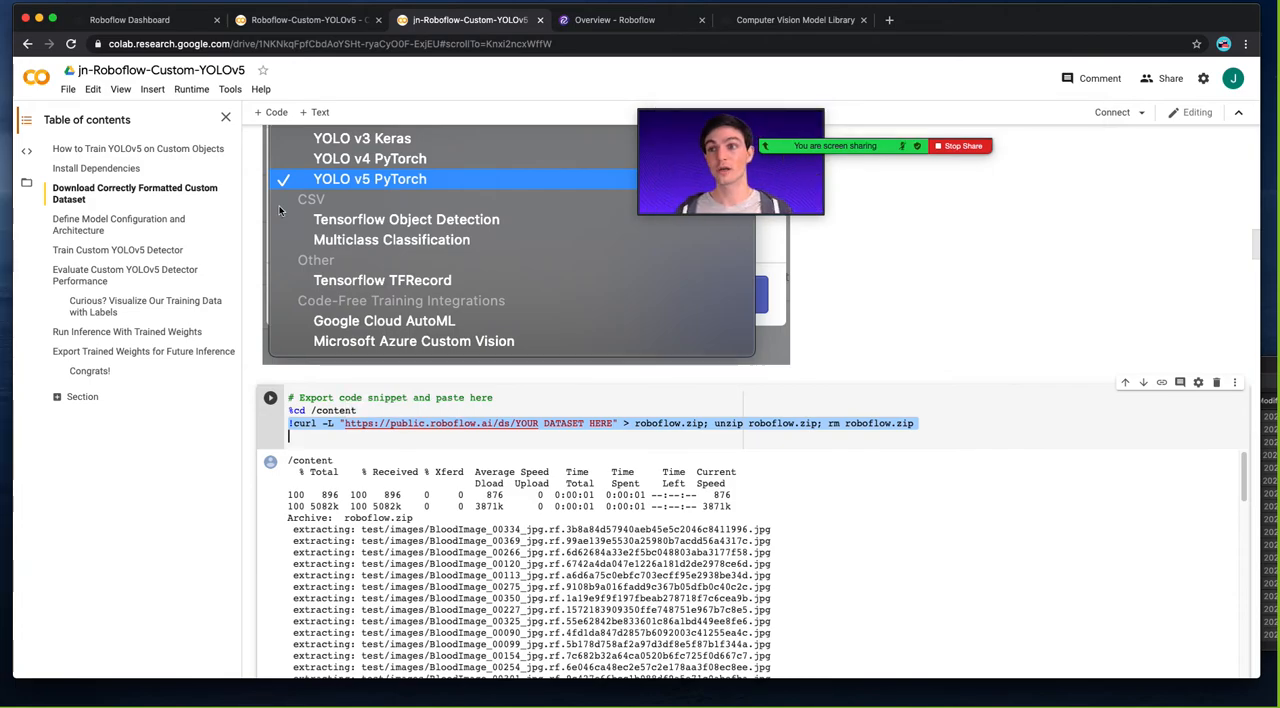
click(140, 20)
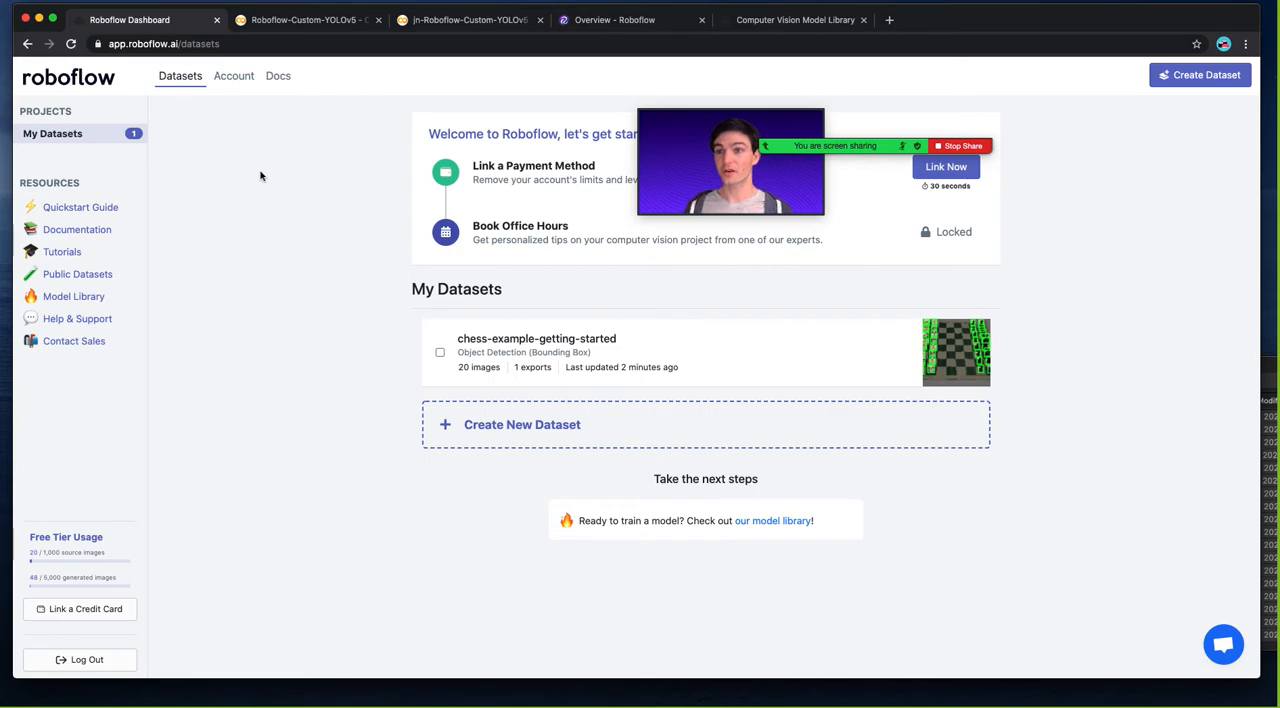
click(236, 75)
click(194, 76)
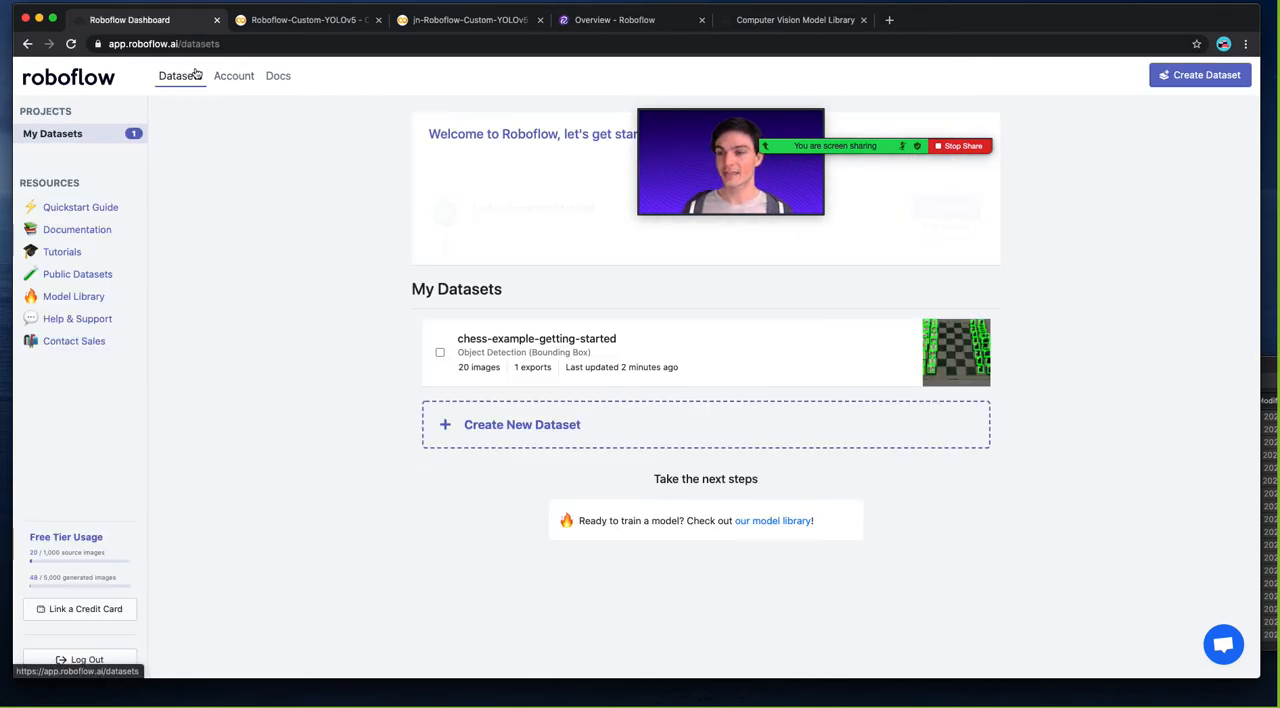
click(504, 352)
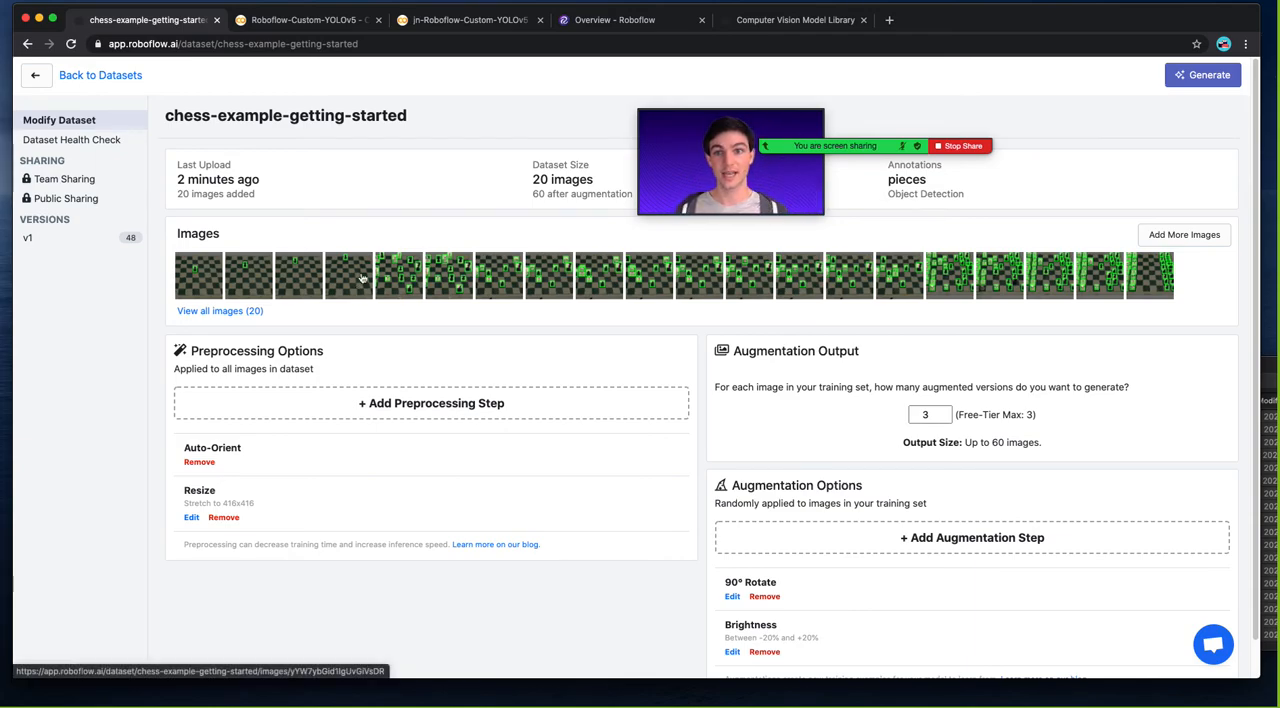
Revisit the Computer Vision Model Library and open public.roboflow.ai in a new browser tab.
click(769, 14)
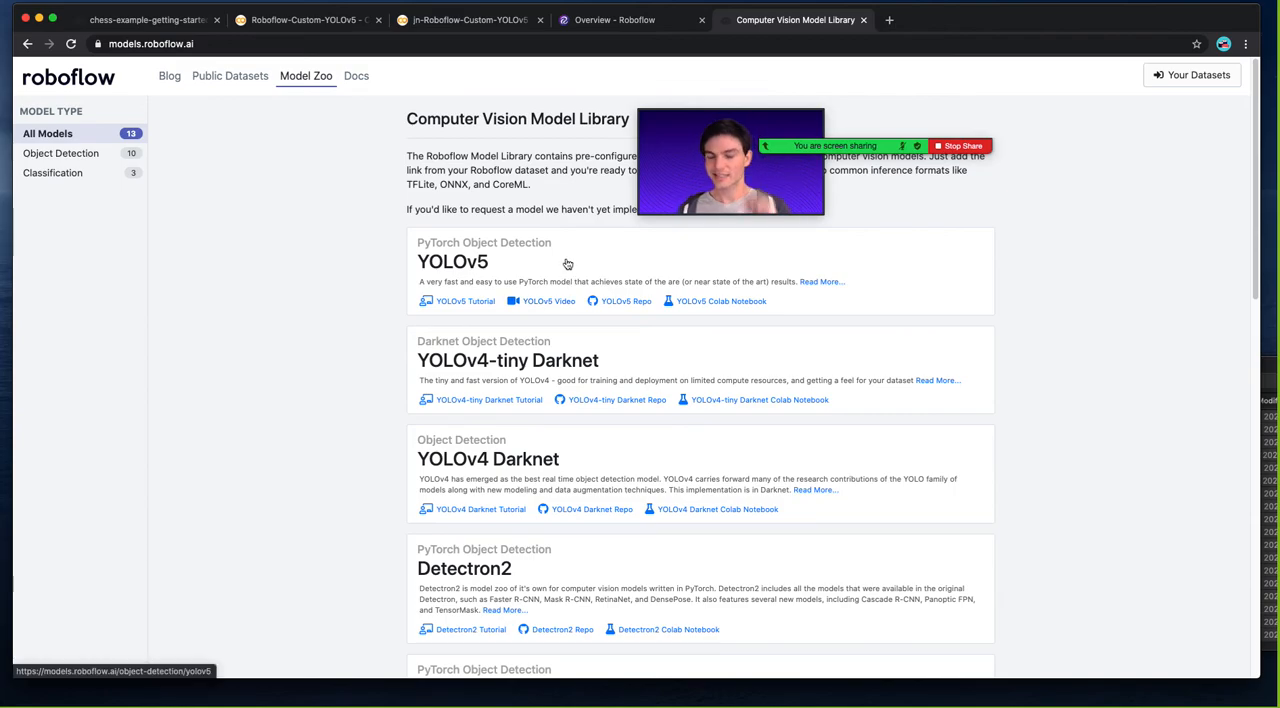
key(ctrl+t)
text(public.roboflow.ai)
key(Return)
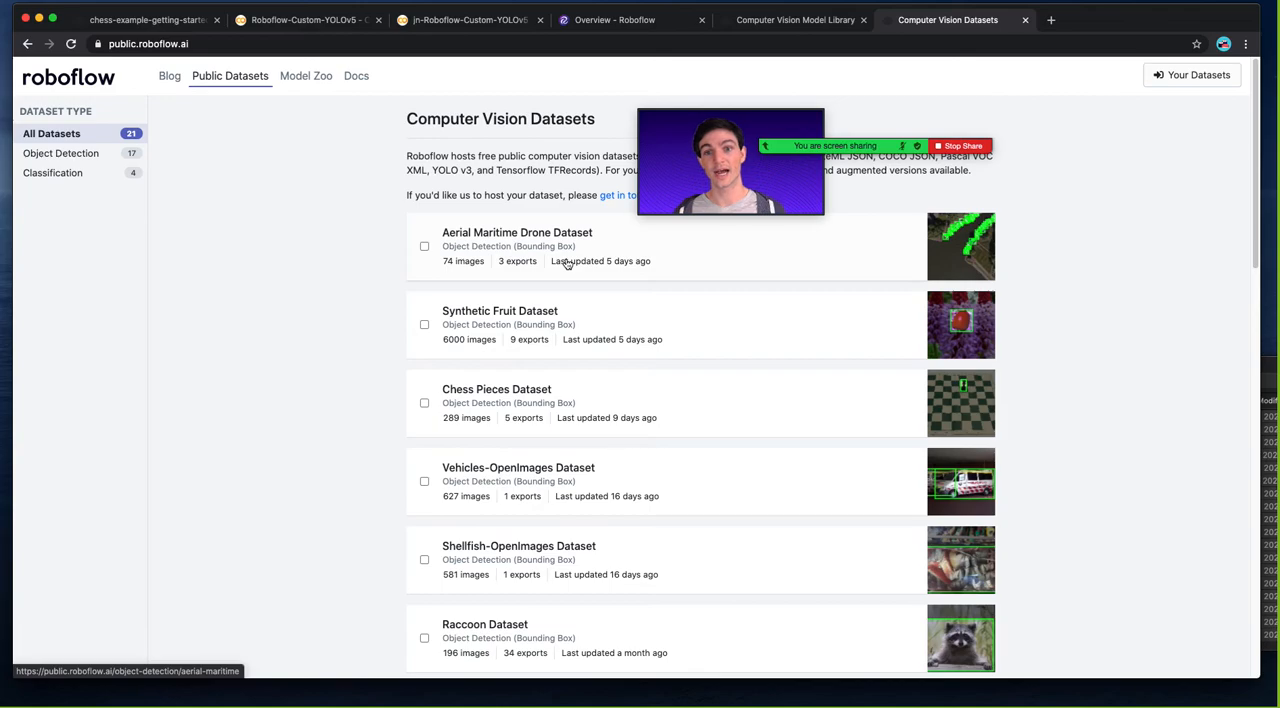
Browse the public datasets, open the Vehicles-OpenImages Dataset and view its Dataset Health Check.
scroll(566, 263, down, 2)
scroll(566, 263, down, 5)
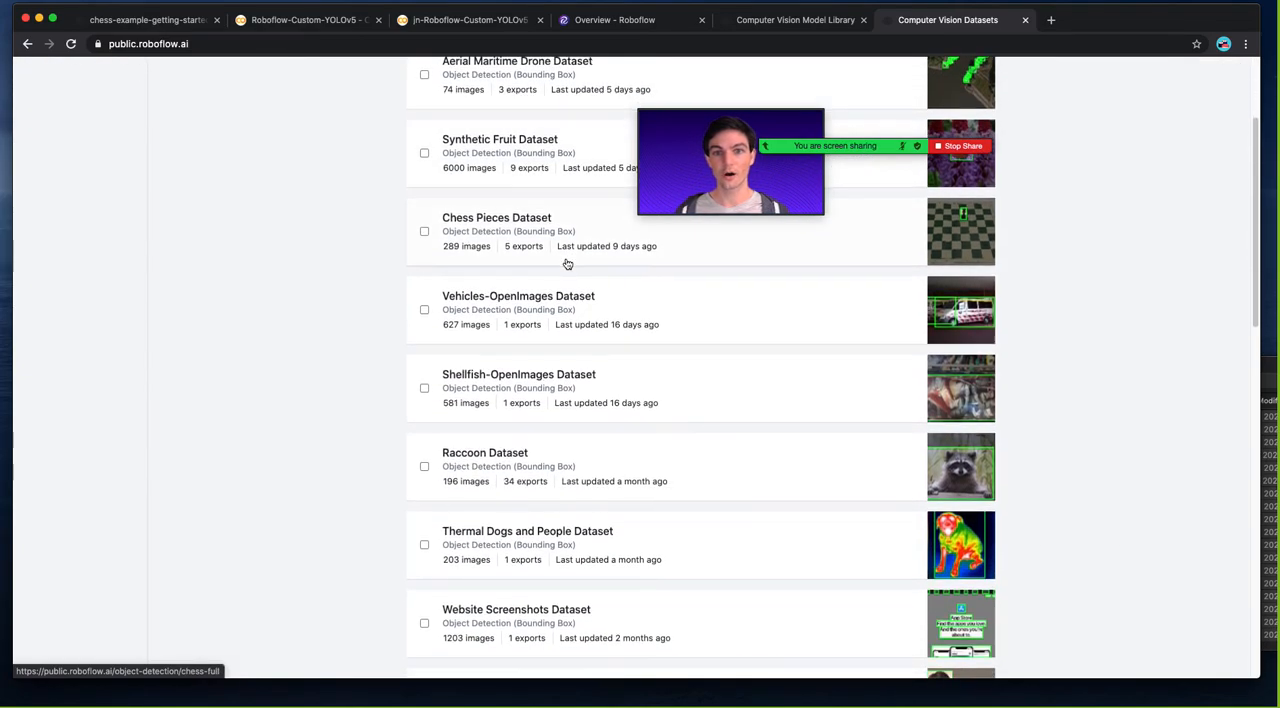
scroll(566, 263, down, 1)
scroll(563, 258, up, 2)
click(569, 260)
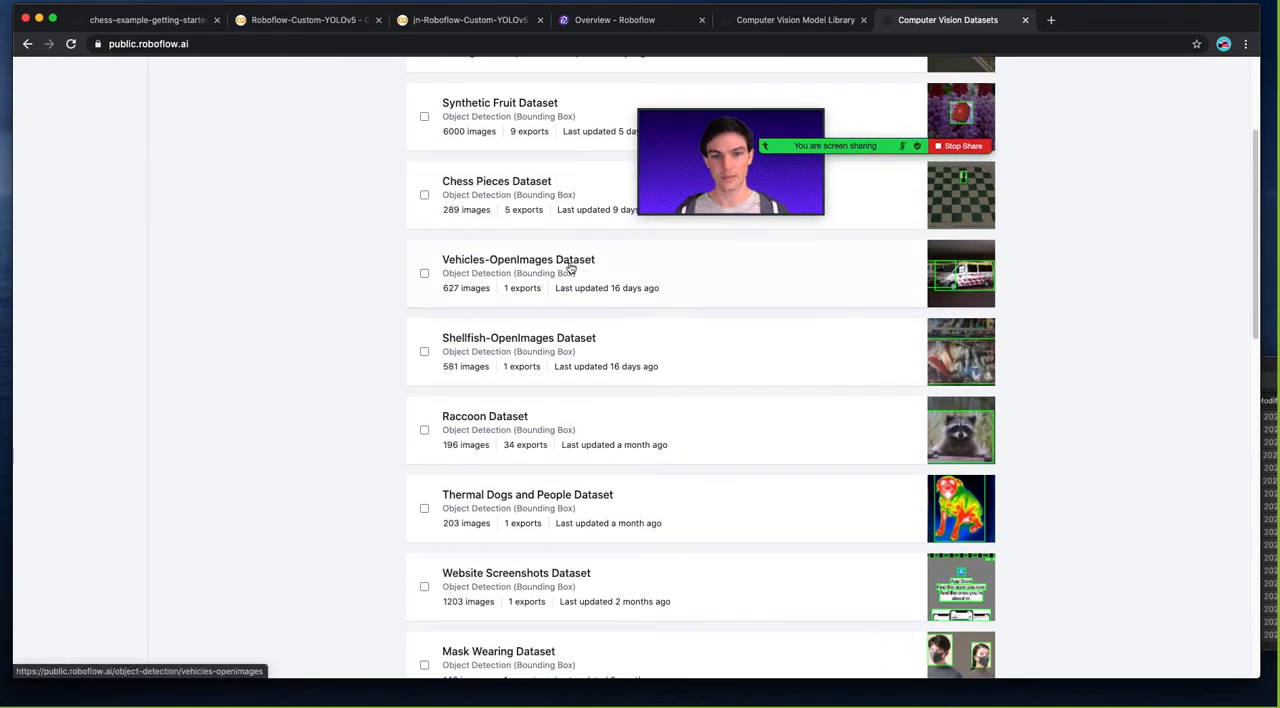
click(58, 140)
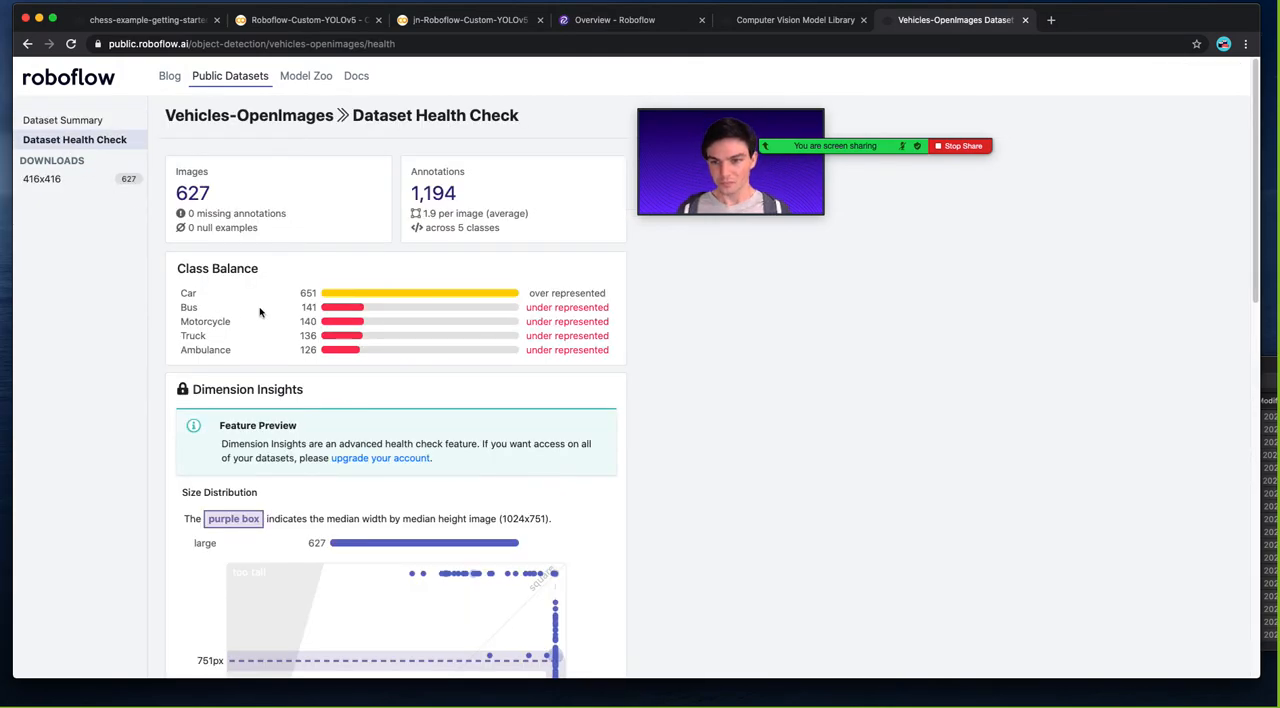
Compare the Vehicles-OpenImages annotation heatmaps for Car, Motorcycle, Bus and Ambulance, and return to the Computer Vision Model Library.
scroll(260, 312, down, 5)
scroll(260, 312, down, 15)
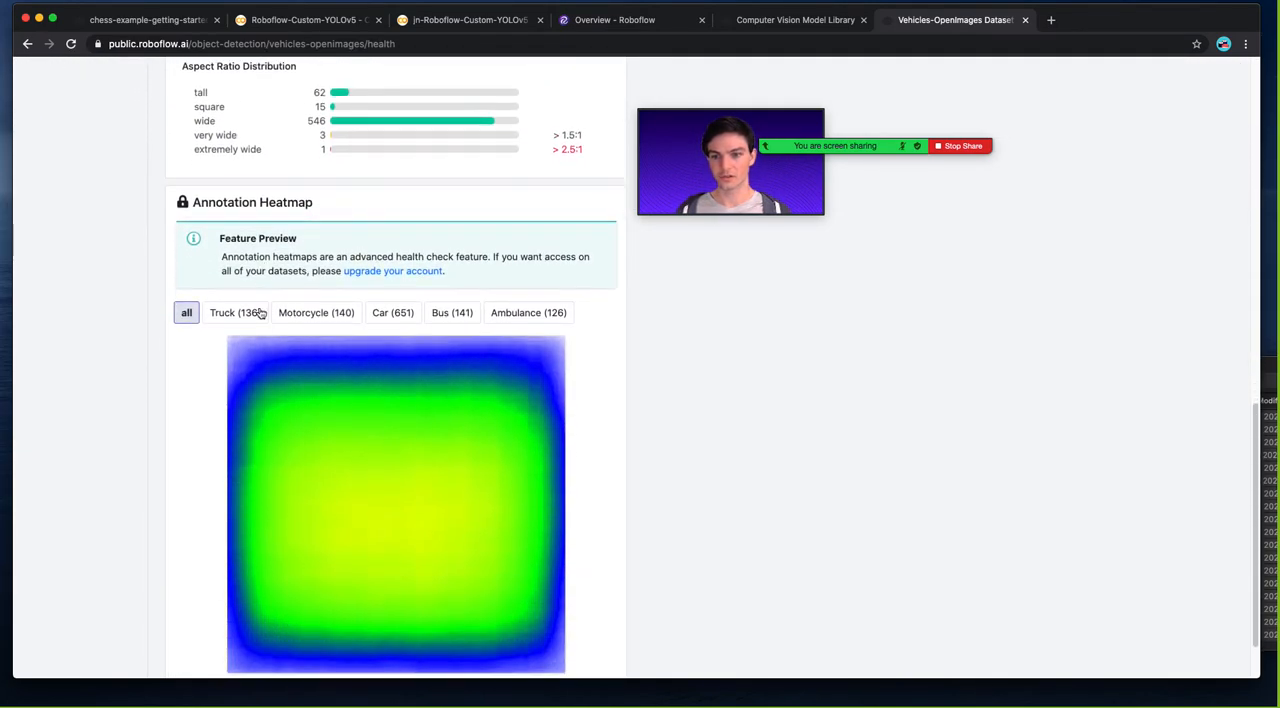
click(392, 241)
click(318, 241)
click(445, 240)
click(516, 241)
scroll(516, 244, up, 20)
click(770, 37)
click(764, 21)
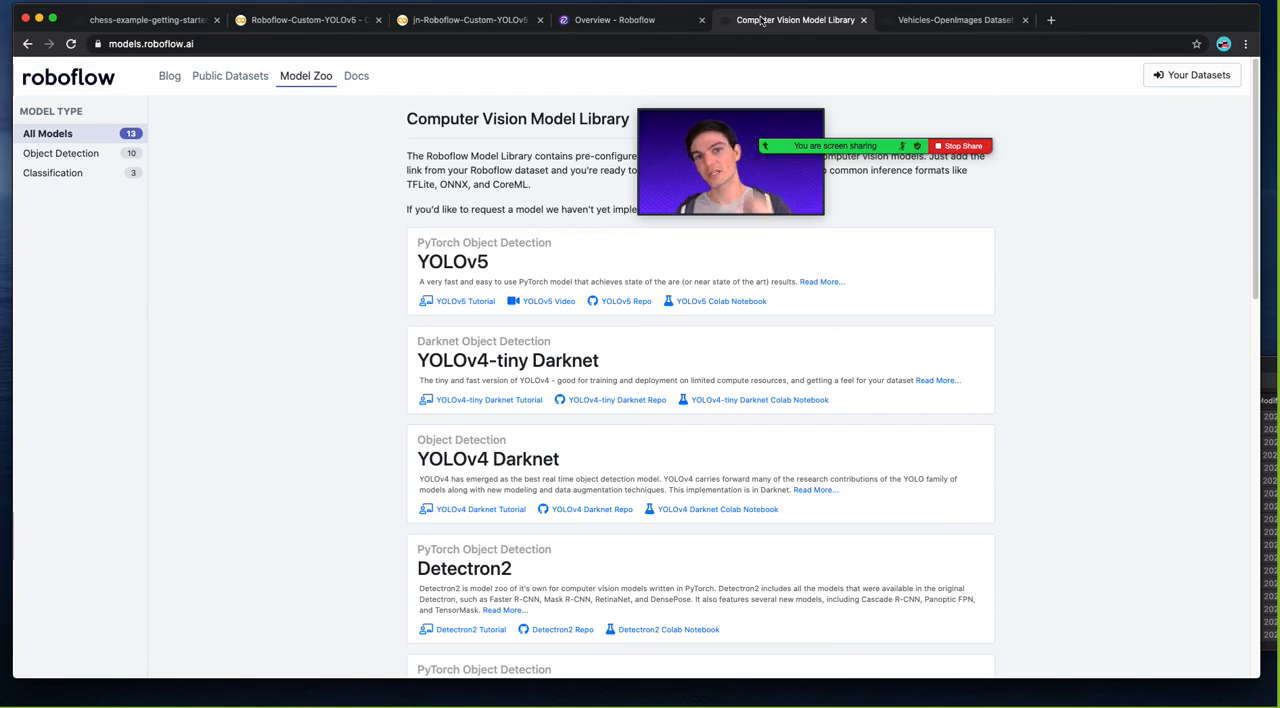